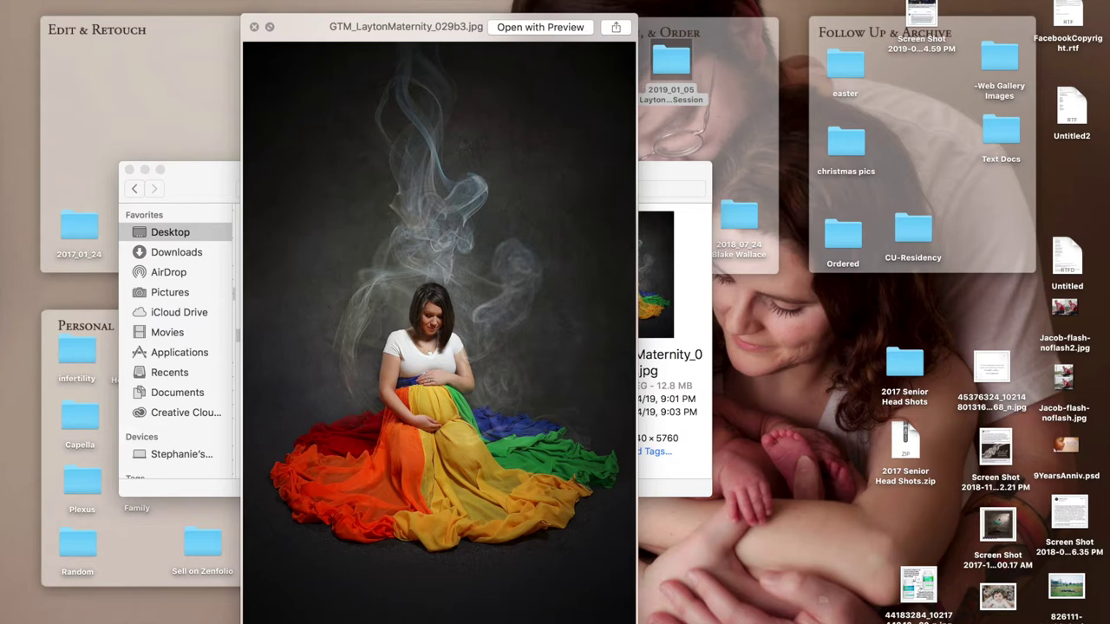
Step: Close the Quick Look preview of GTM_LaytonMaternity_029b3.jpg
click(254, 27)
Step: Restore GTM_LaytonMaternity_029b.psd from the Dock, move its window left, and show Background copy
click(997, 612)
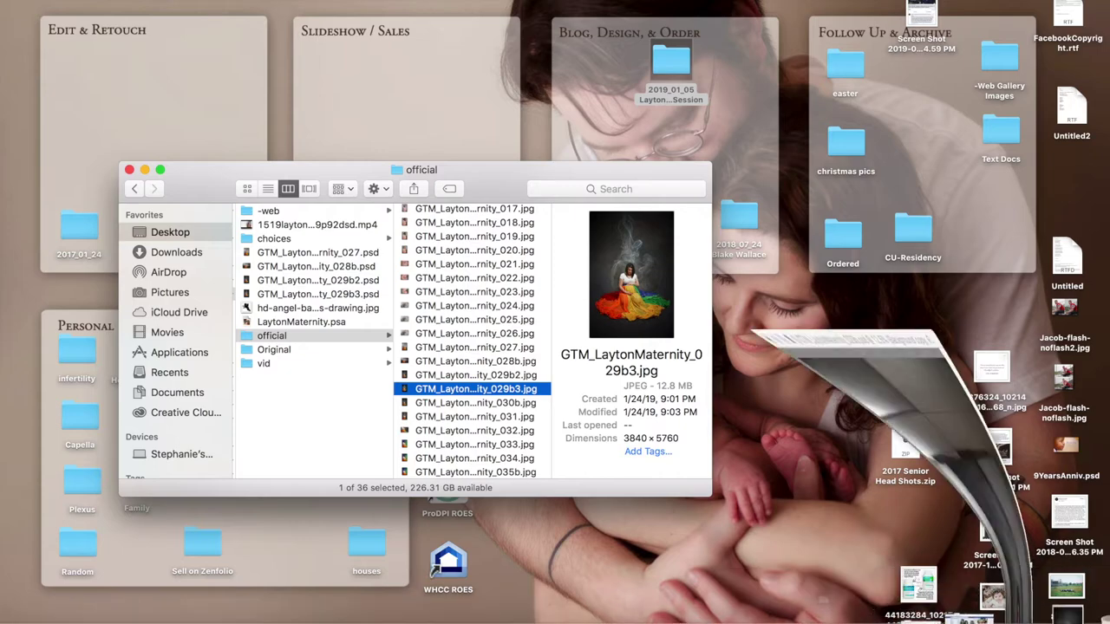
drag(723, 70, 609, 62)
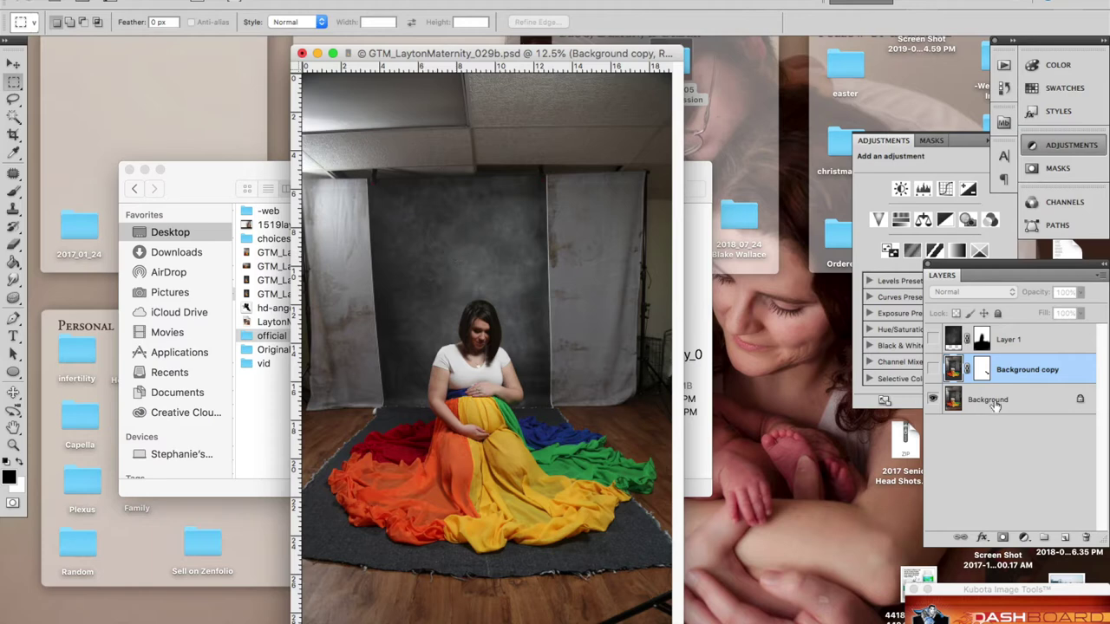
click(934, 368)
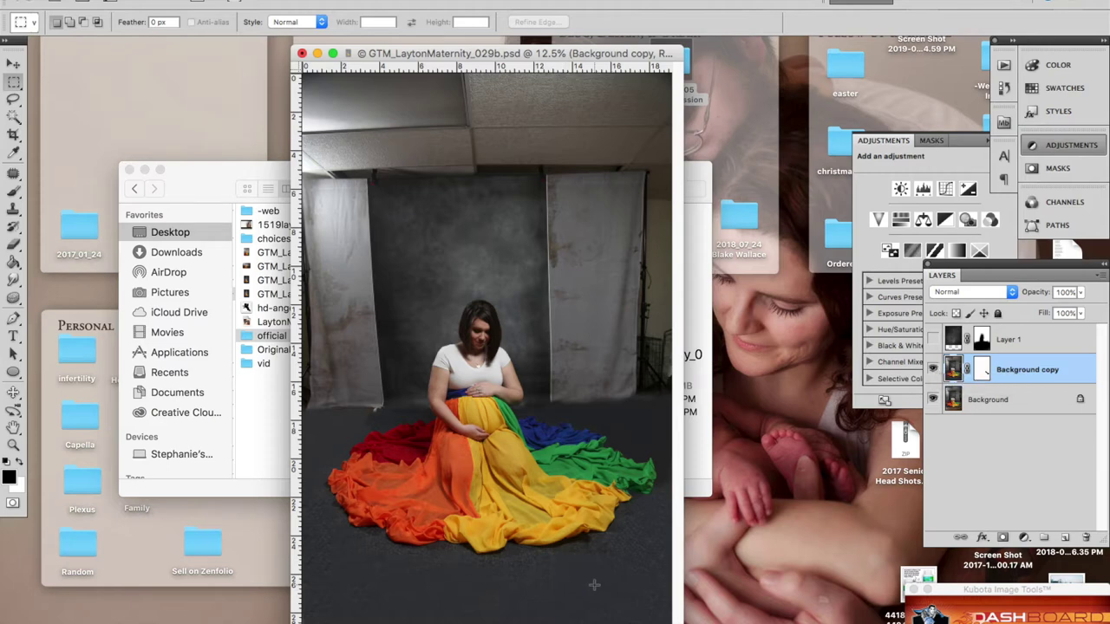
Step: Compare Background copy's grey floor against the wooden floor and select the Clone Stamp tool
click(933, 370)
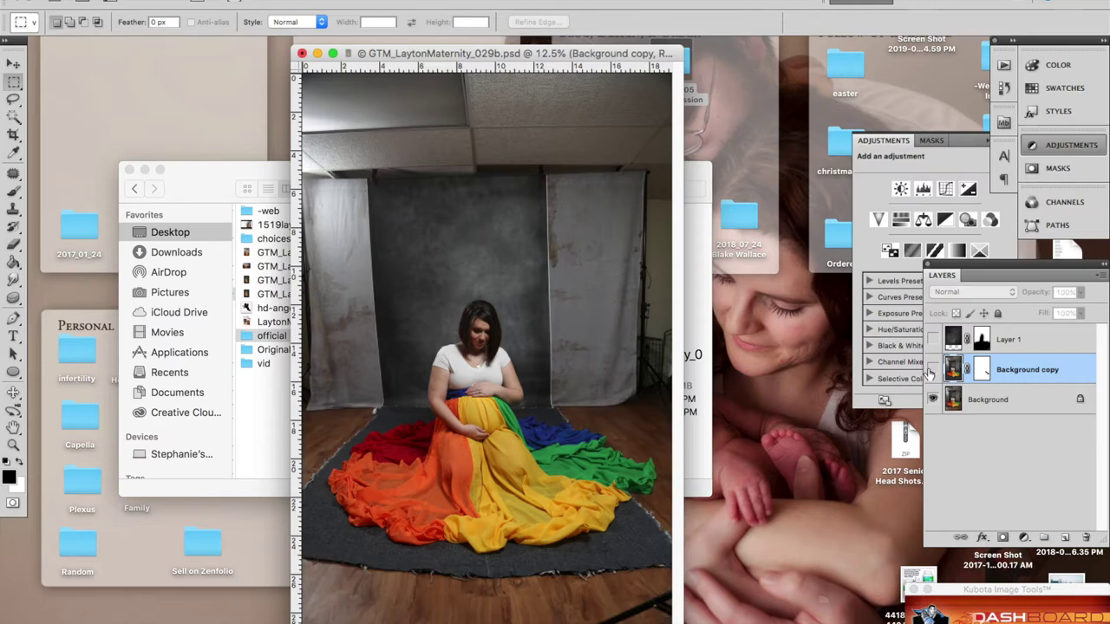
click(14, 213)
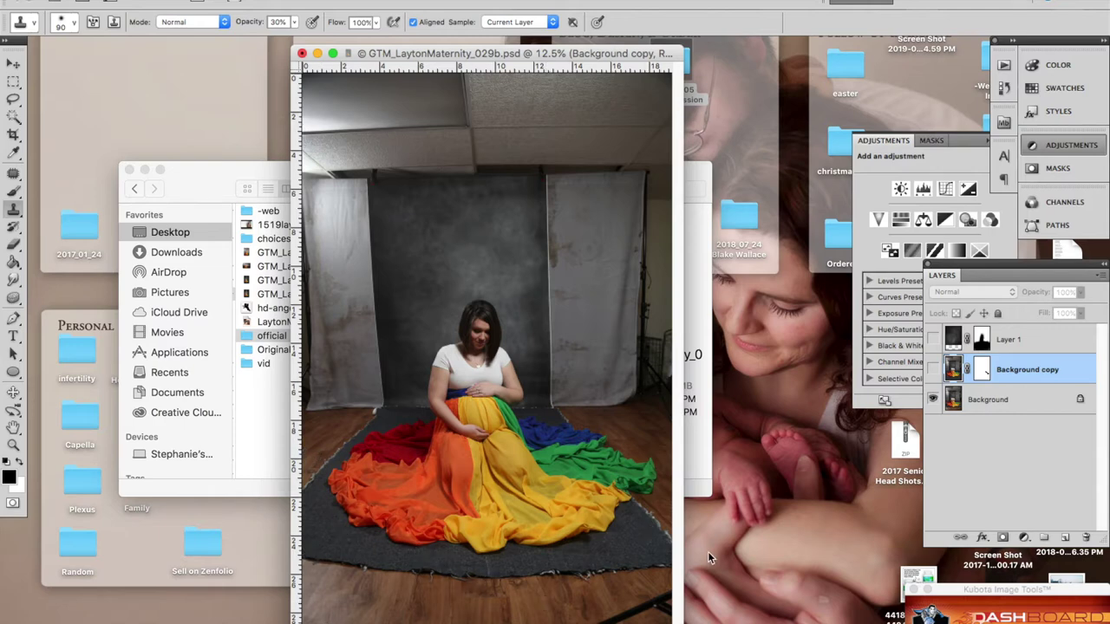
click(933, 370)
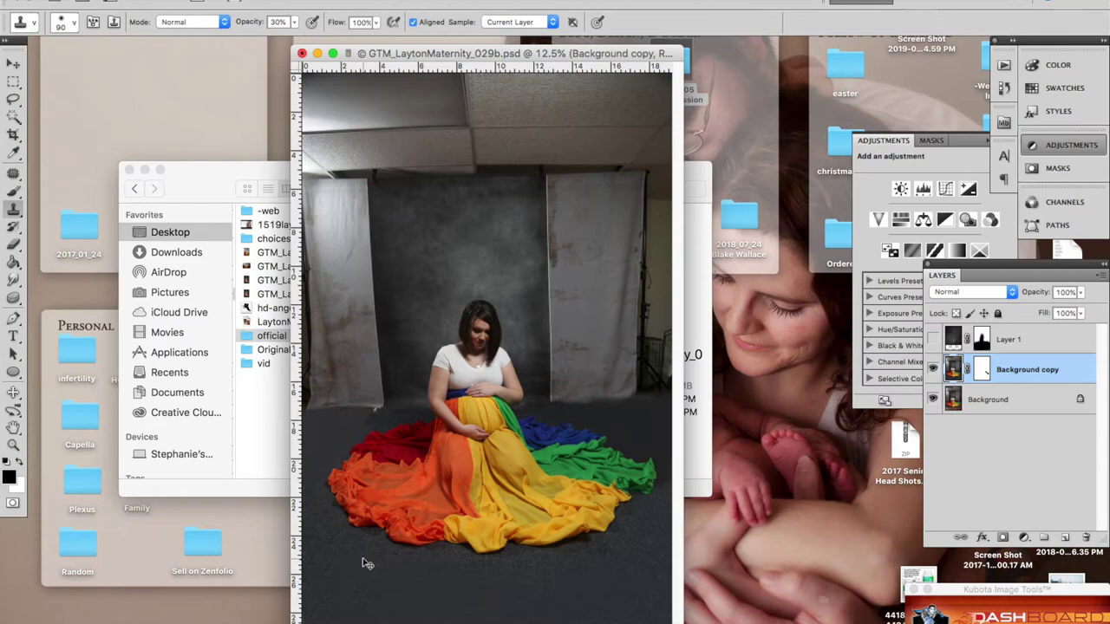
key(super+equal)
key(super+equal)
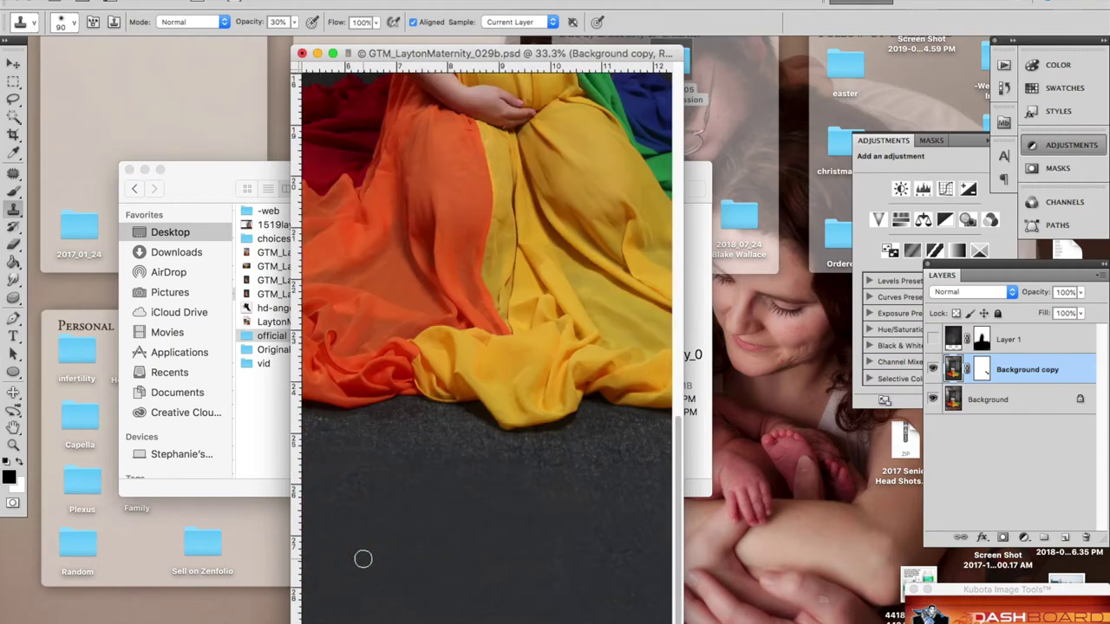
scroll(503, 512, left, 10)
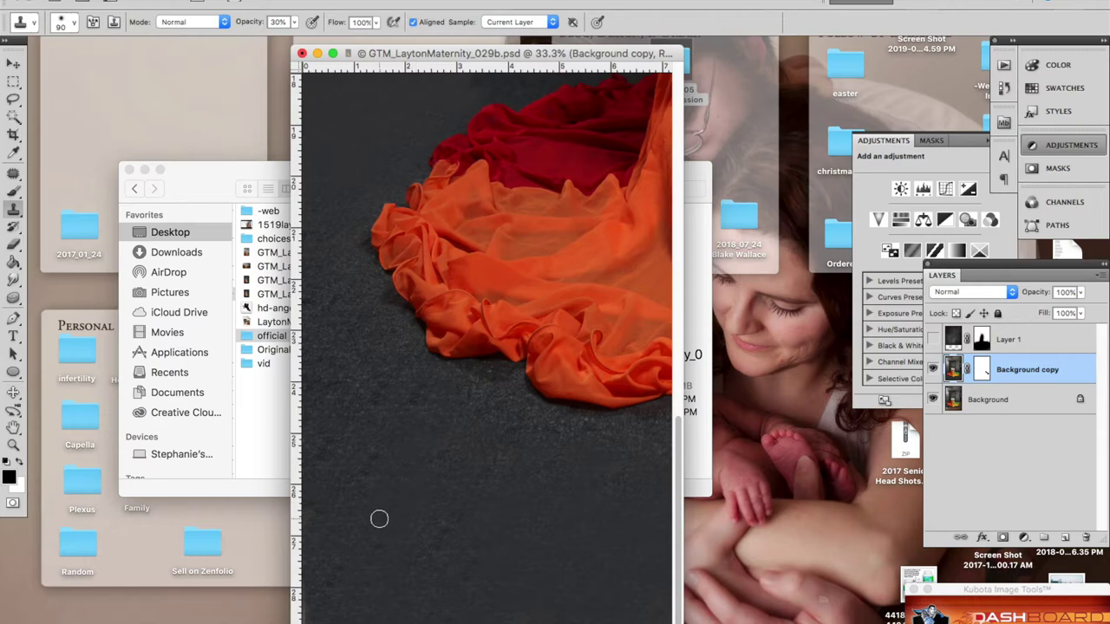
scroll(428, 293, up, 10)
scroll(429, 293, down, 4)
scroll(430, 293, left, 4)
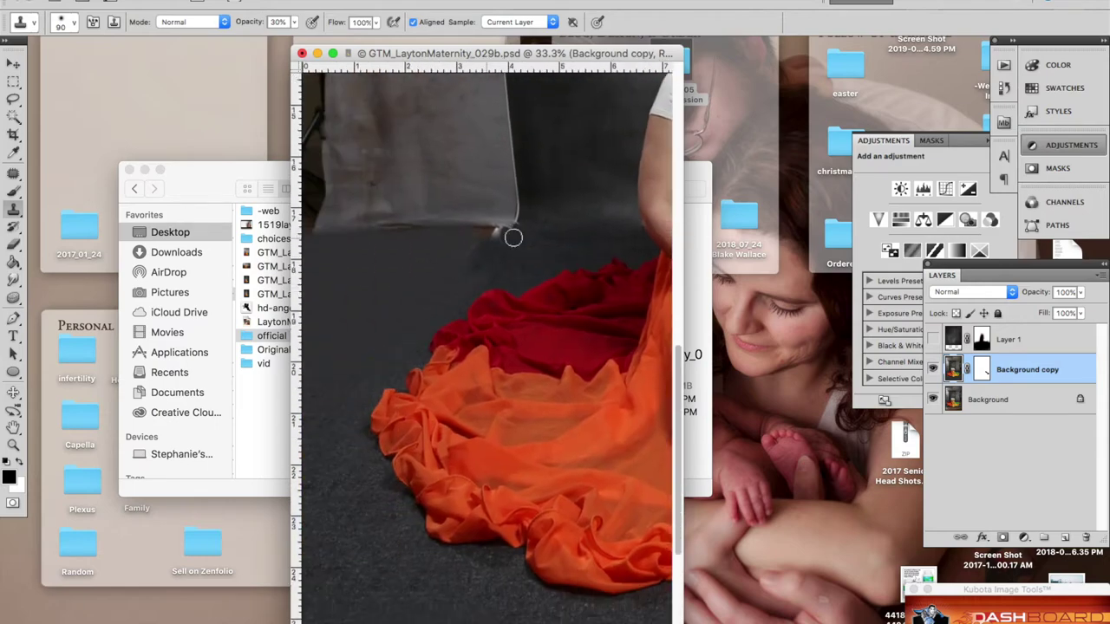
scroll(438, 246, up, 5)
scroll(435, 248, down, 5)
scroll(432, 251, right, 6)
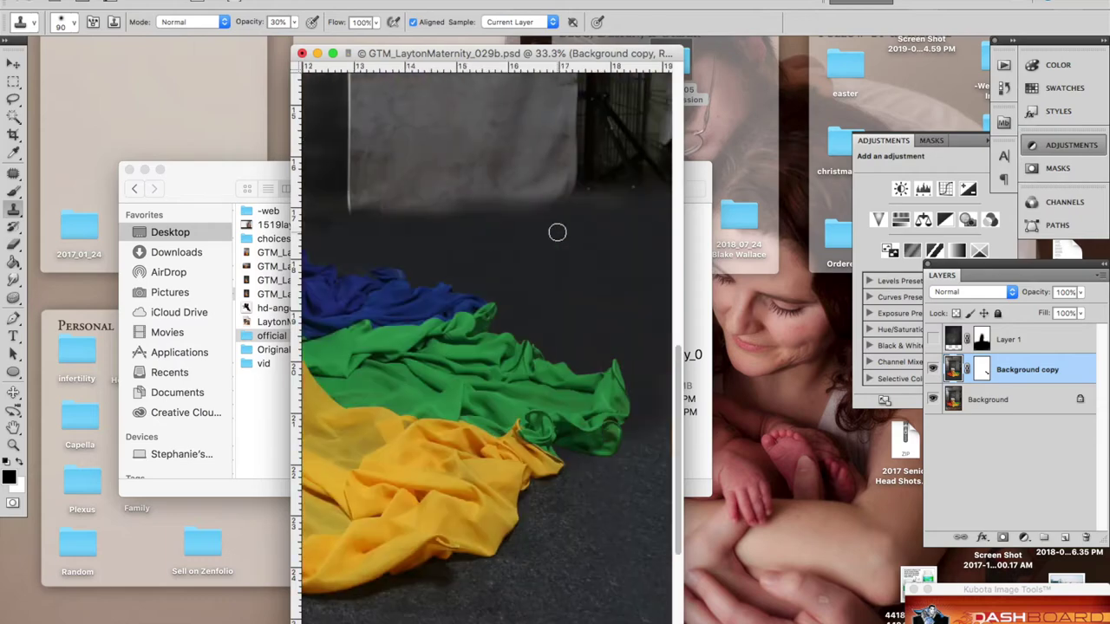
scroll(584, 538, up, 3)
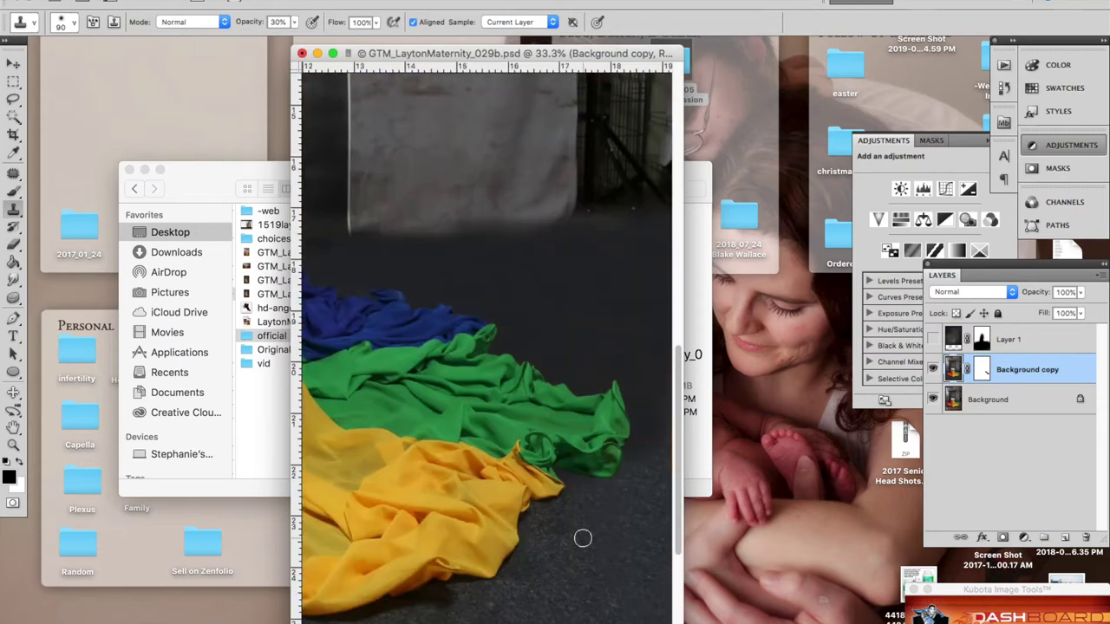
scroll(503, 457, up, 8)
scroll(503, 457, left, 10)
scroll(496, 453, down, 8)
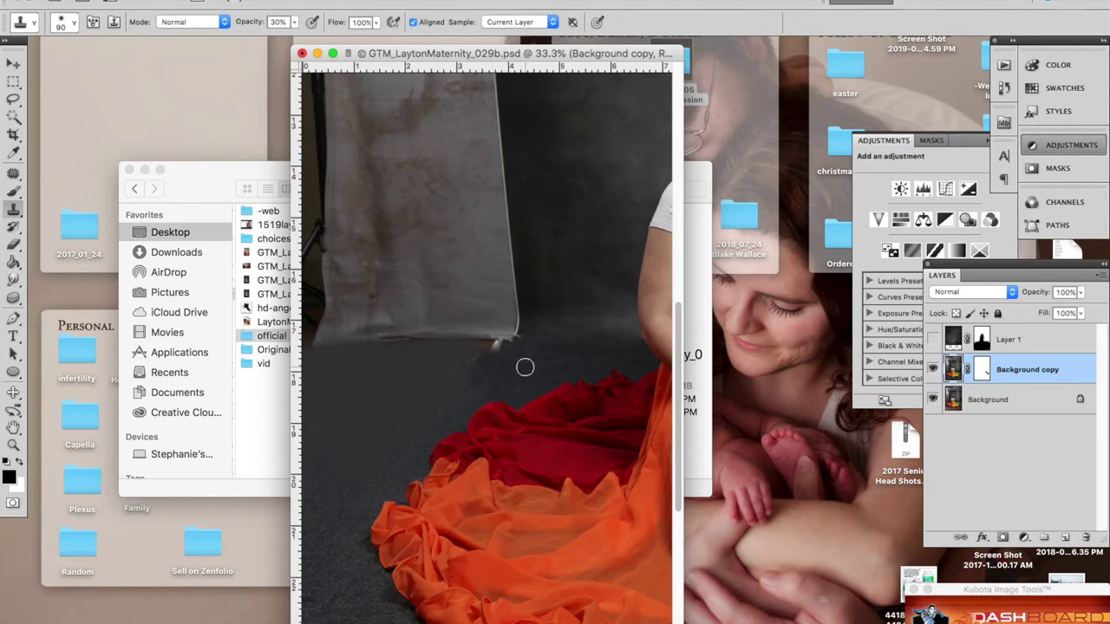
scroll(578, 346, right, 8)
scroll(577, 346, up, 10)
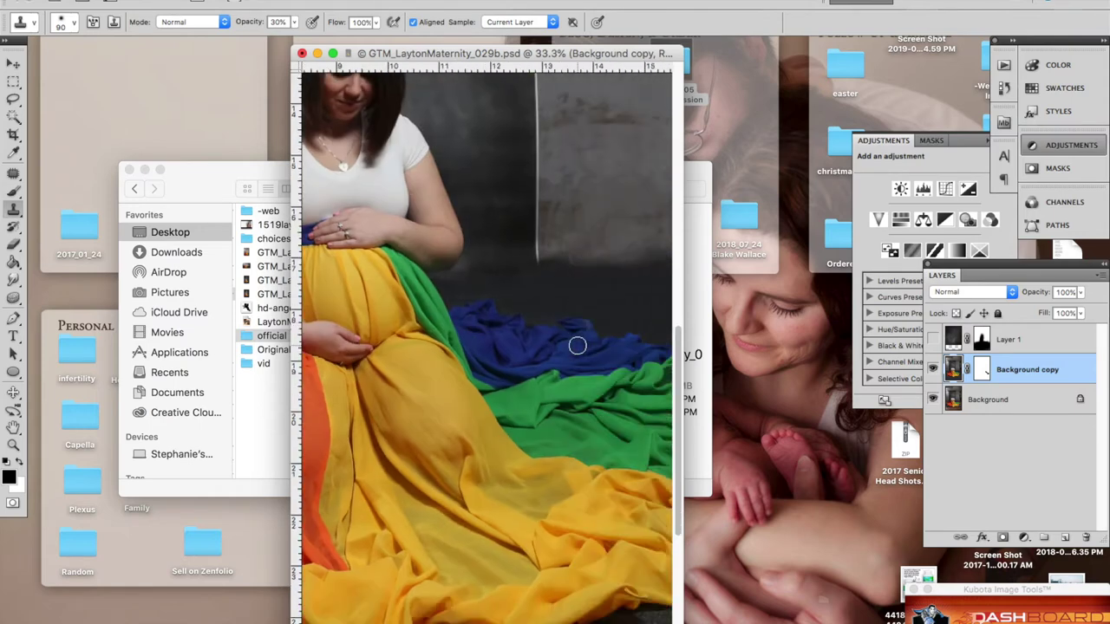
scroll(577, 346, down, 2)
scroll(599, 315, down, 2)
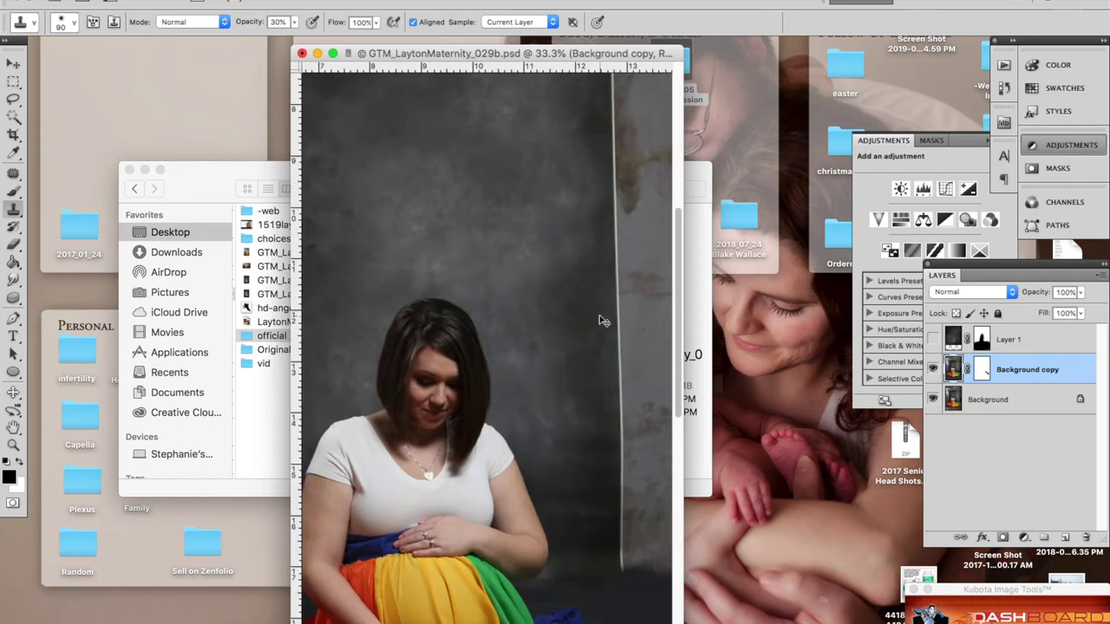
scroll(599, 315, down, 3)
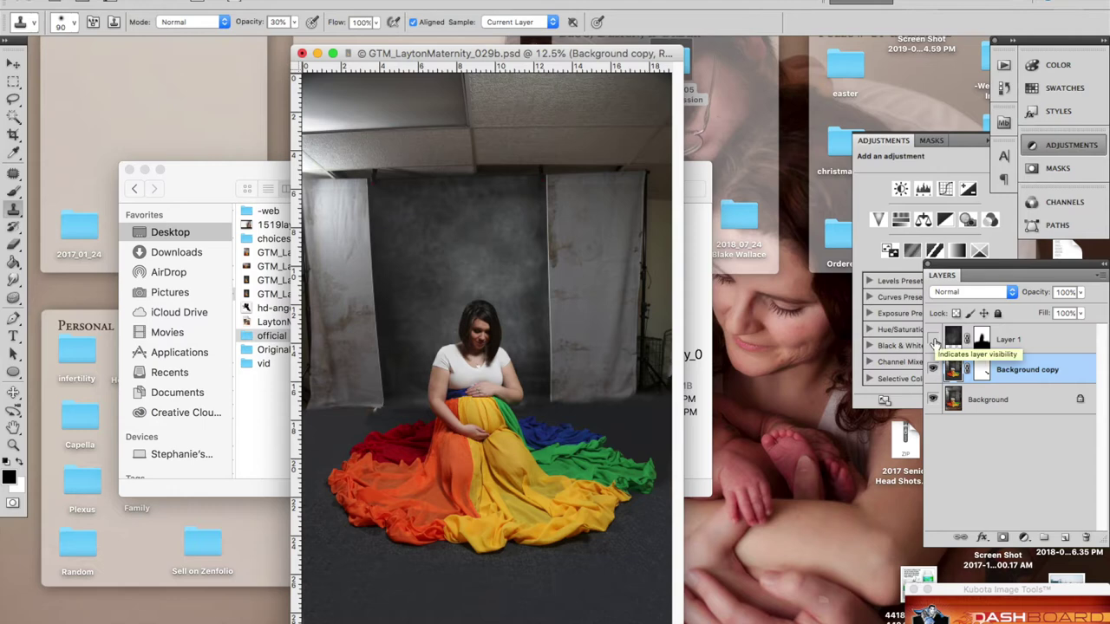
Step: Show Layer 1's dark textured backdrop and target its mask, then its image thumbnail
click(933, 340)
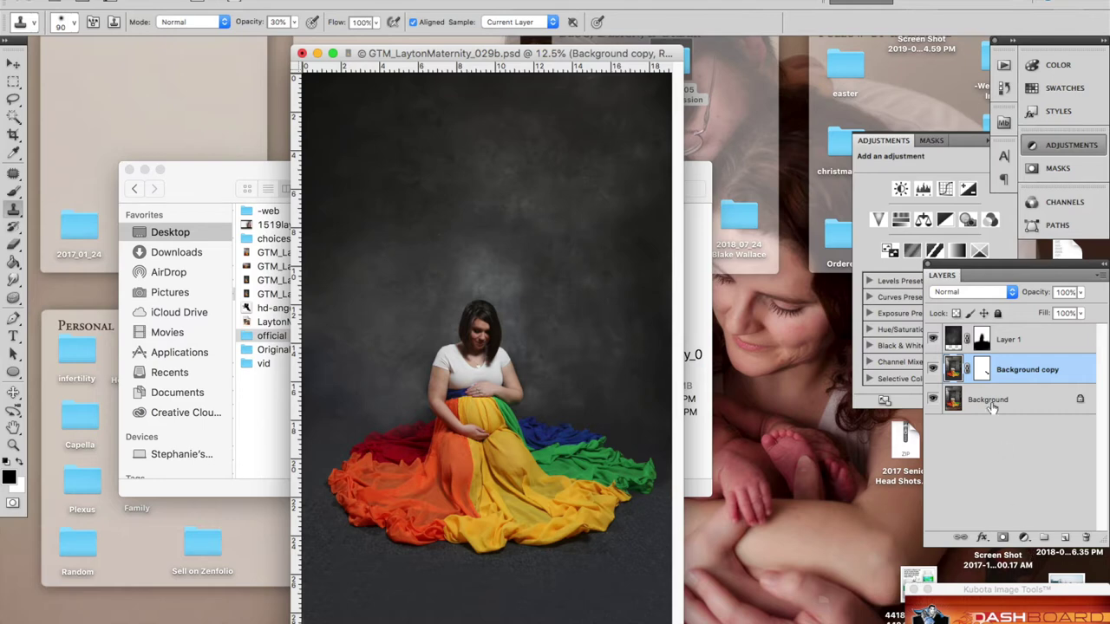
click(980, 342)
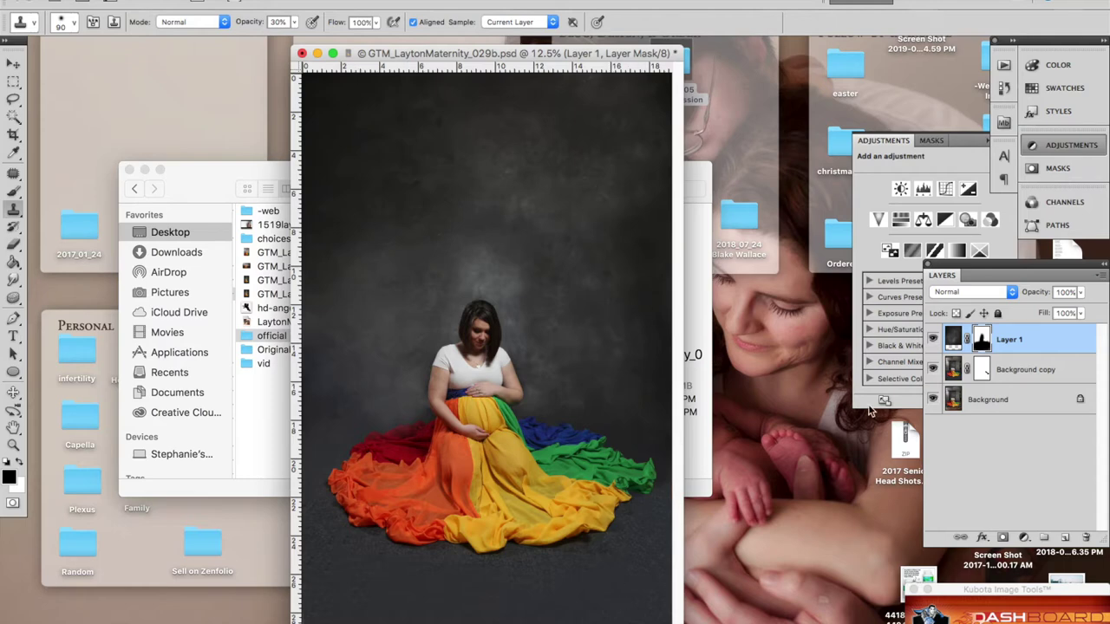
click(1021, 343)
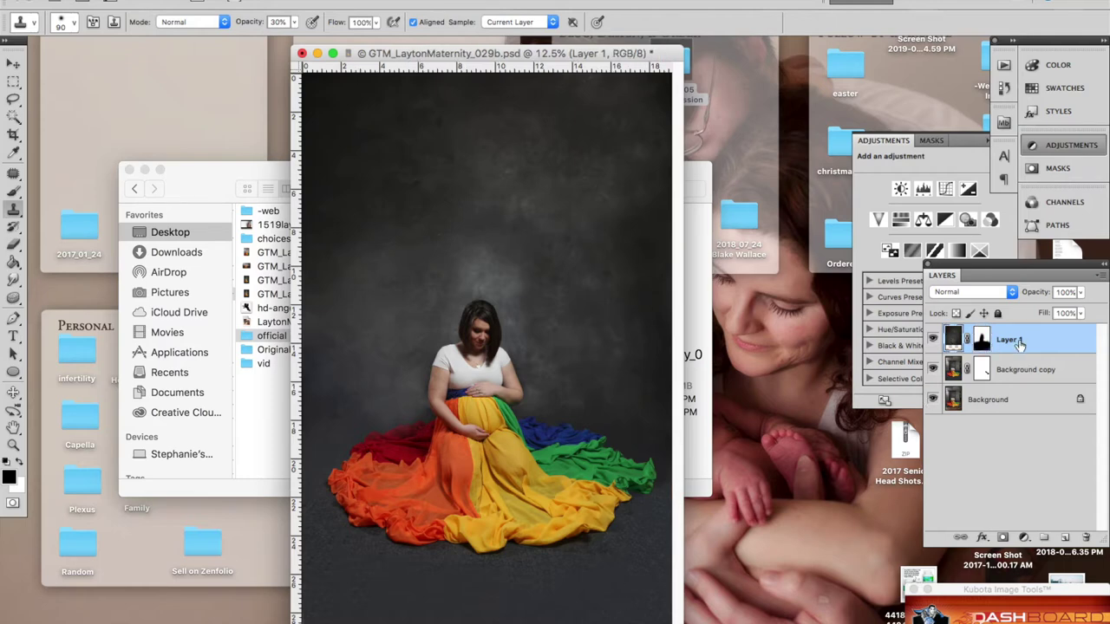
key(backslash)
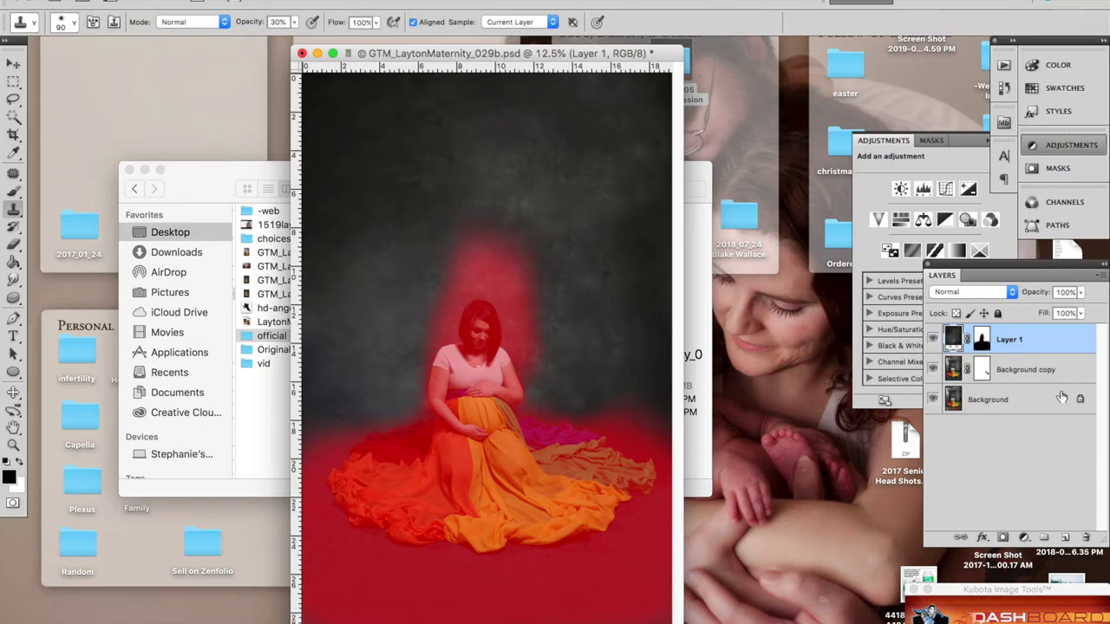
key(backslash)
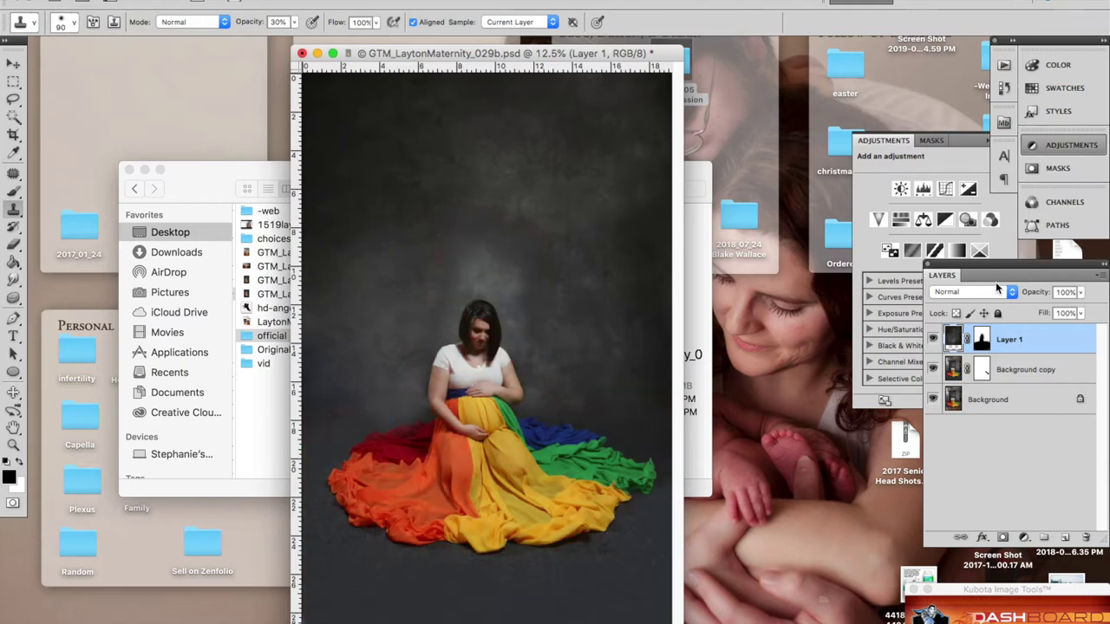
click(932, 339)
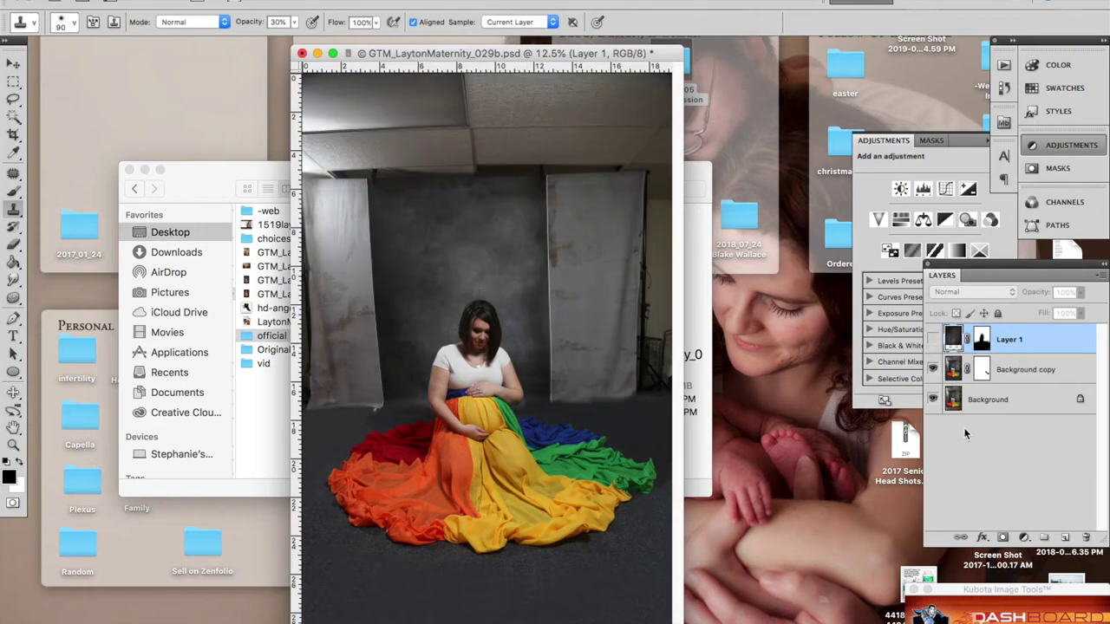
click(932, 339)
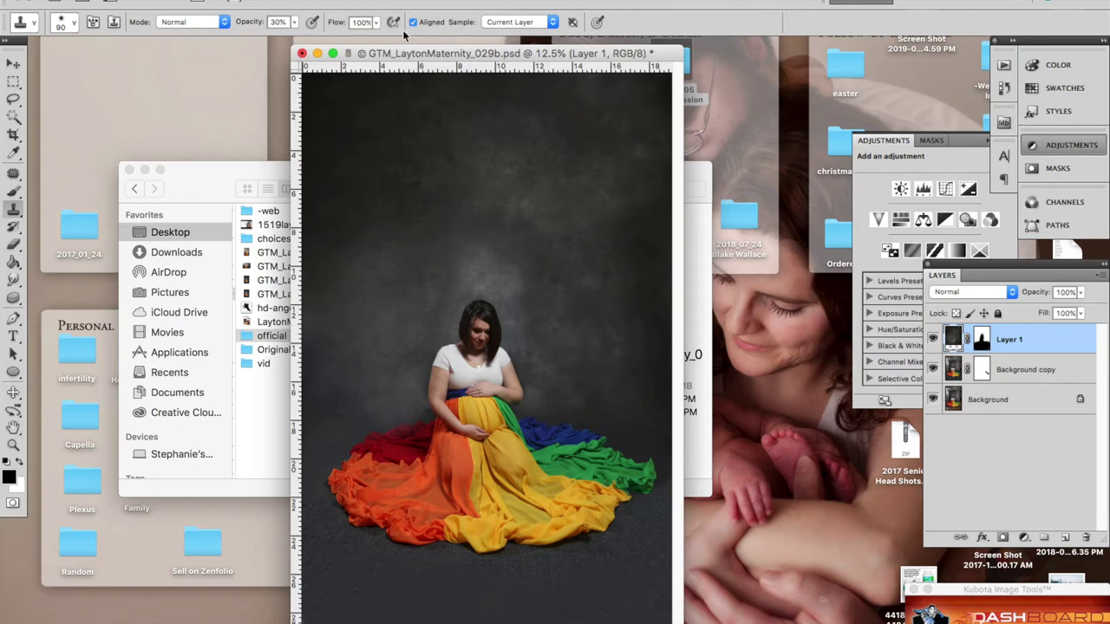
Step: Restore 029b3.psd, shift its window right, and open GTM_LaytonMaternity_029b2.psd from Finder
click(319, 53)
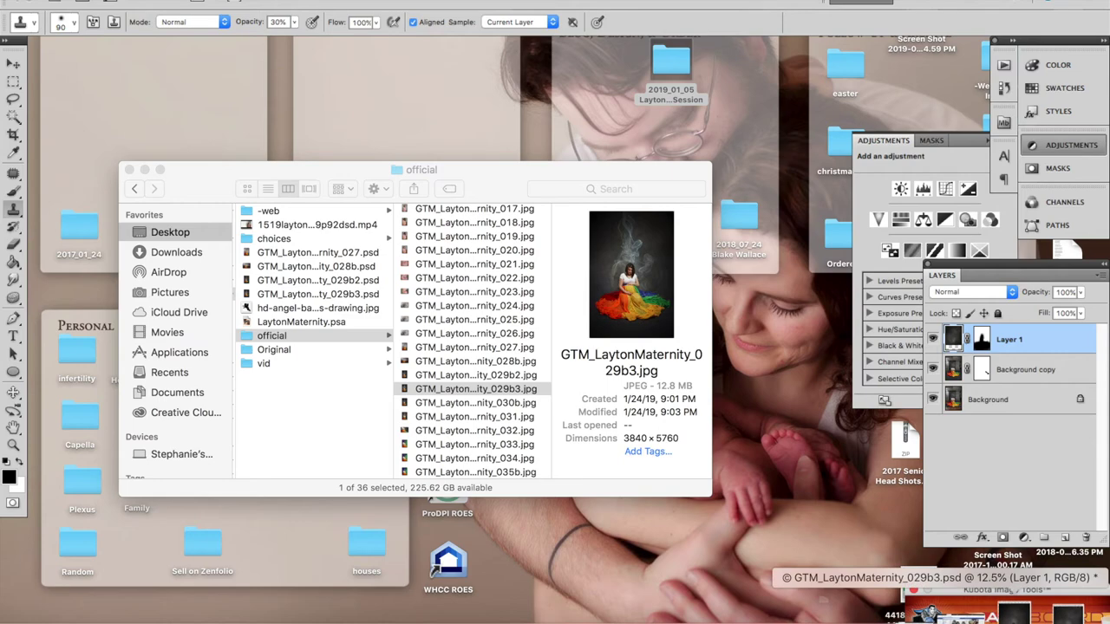
click(929, 614)
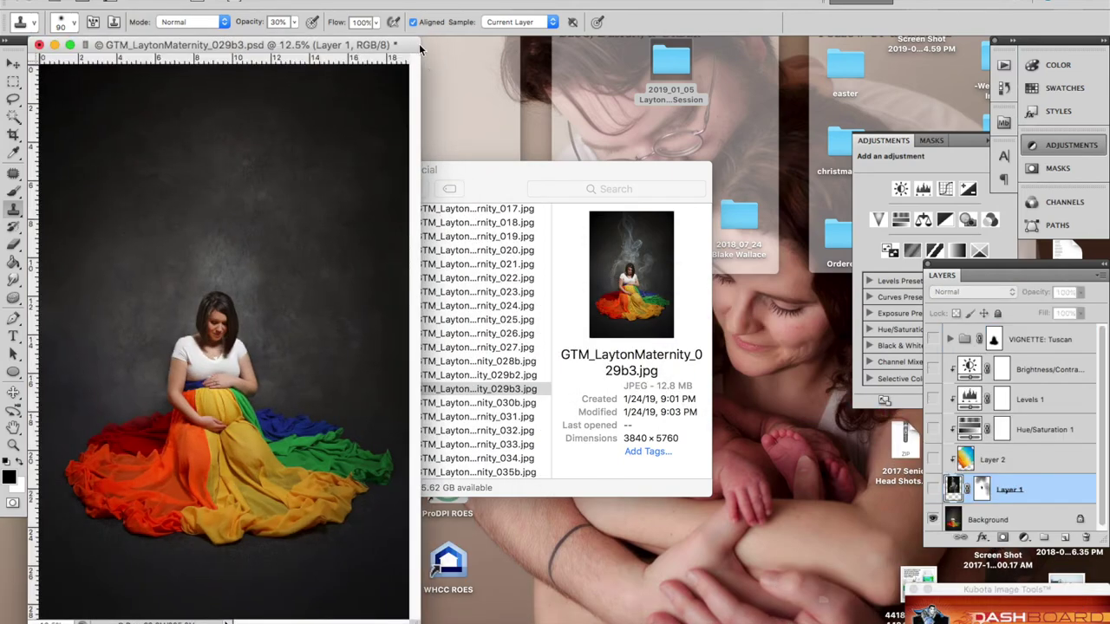
drag(409, 46, 647, 39)
scroll(1014, 488, down, 1)
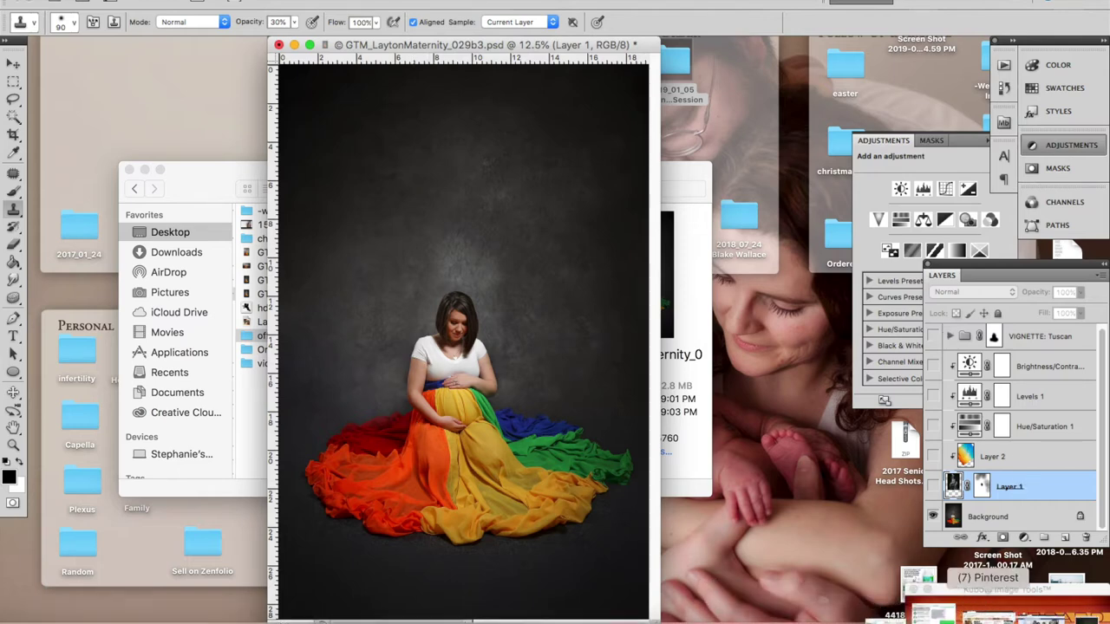
click(212, 180)
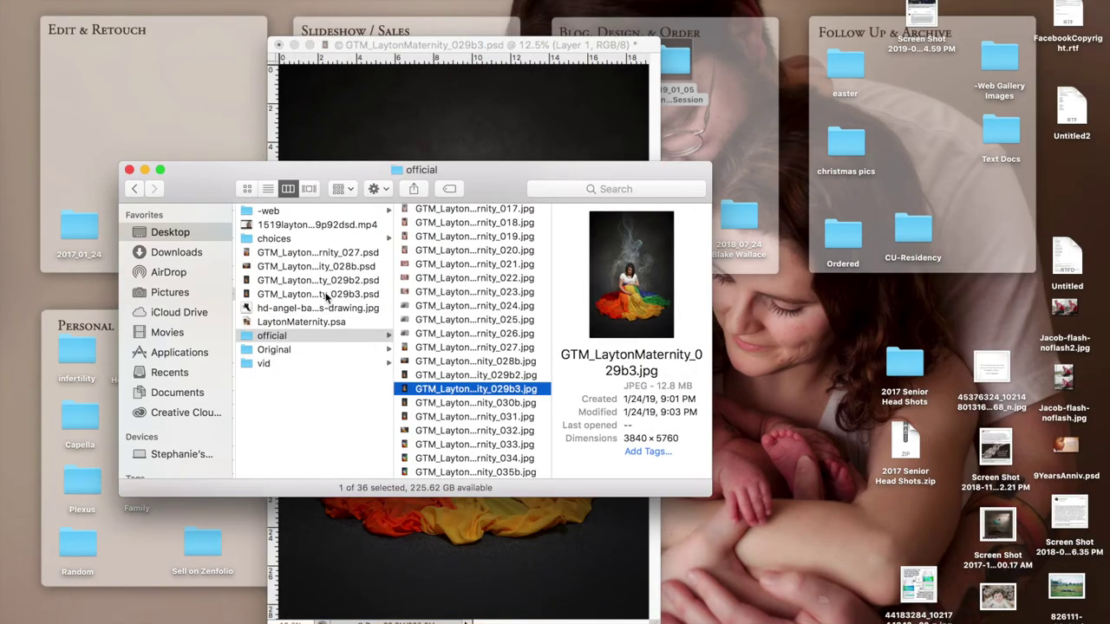
double_click(366, 283)
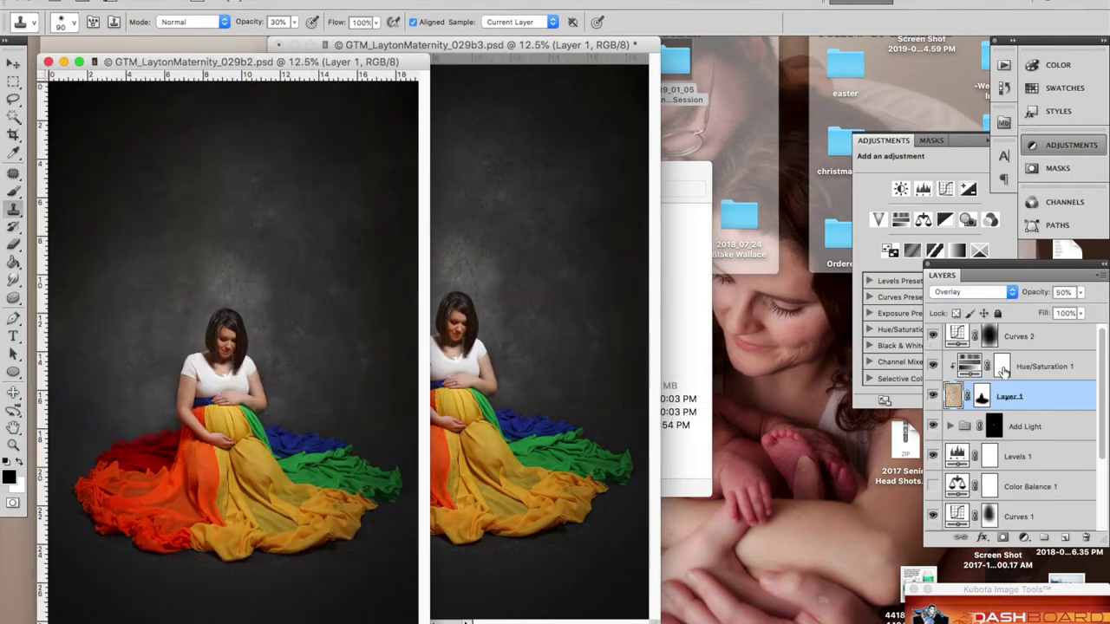
Step: Hide every adjustment, group and retouch layer above Background, from Curves 2 down to Elementary Color Base
click(932, 339)
click(933, 370)
click(933, 407)
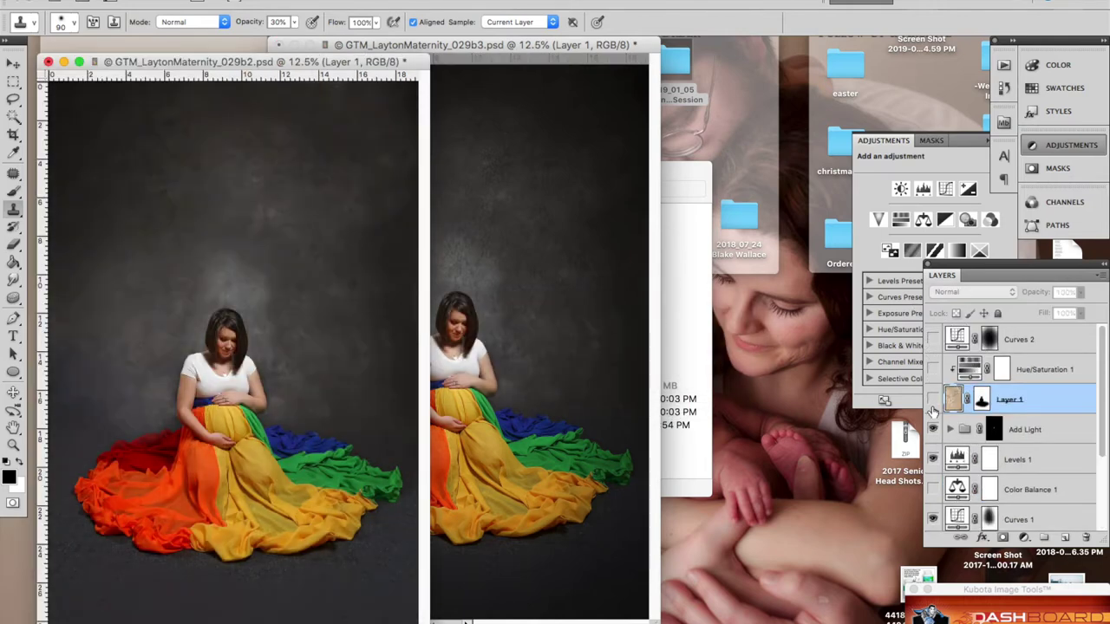
click(933, 429)
click(933, 460)
scroll(933, 460, down, 3)
click(933, 407)
click(933, 438)
click(933, 468)
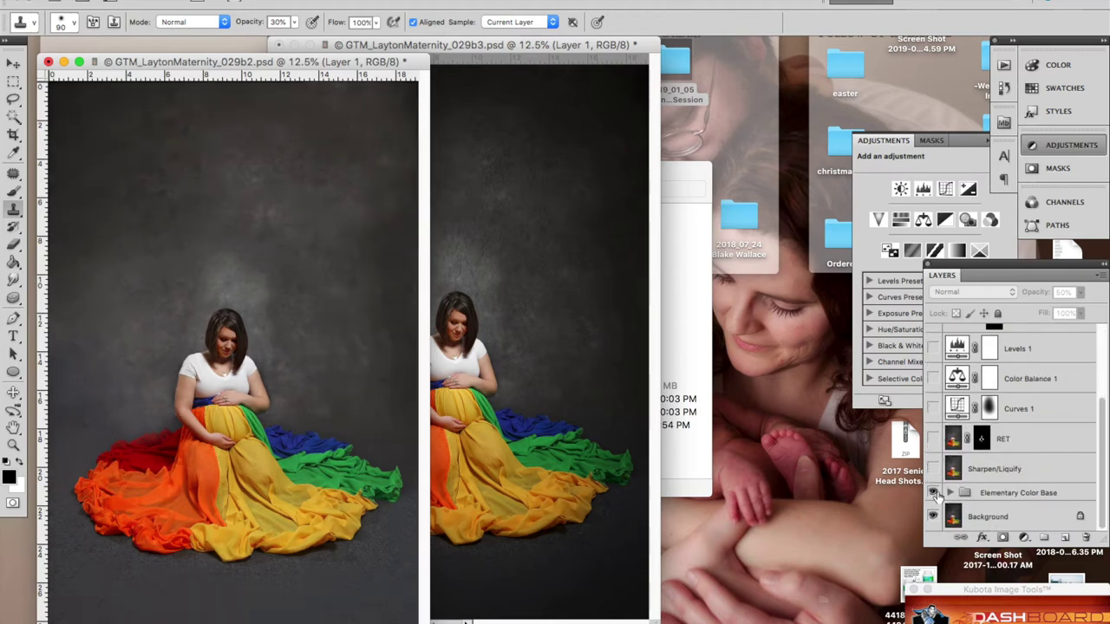
click(933, 492)
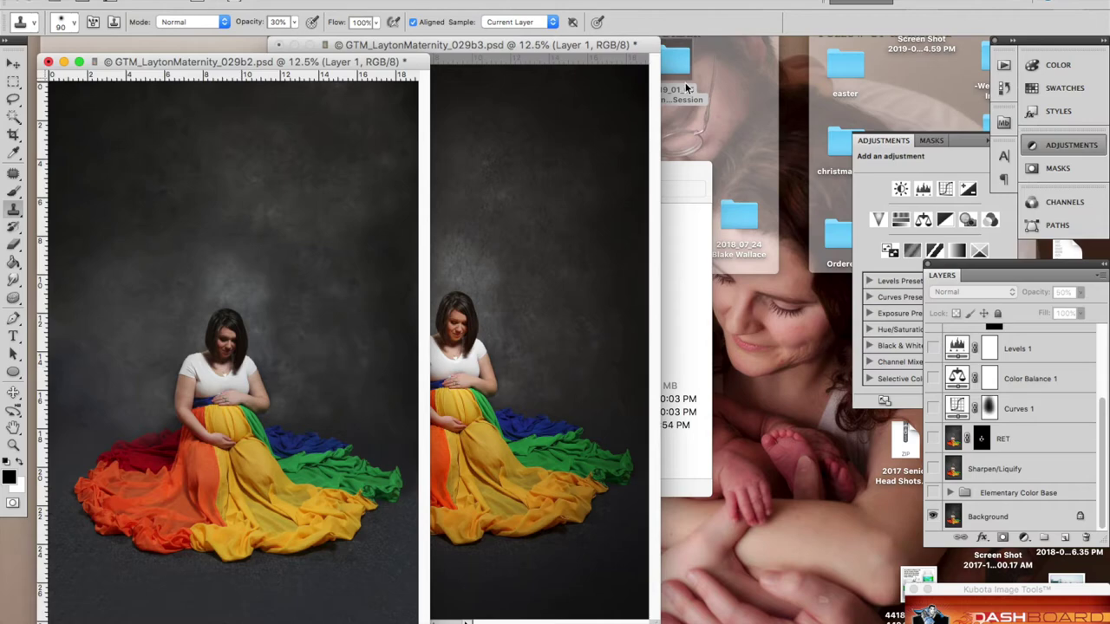
Step: Arrange the portrait windows side by side, with 029b2 in front
click(586, 44)
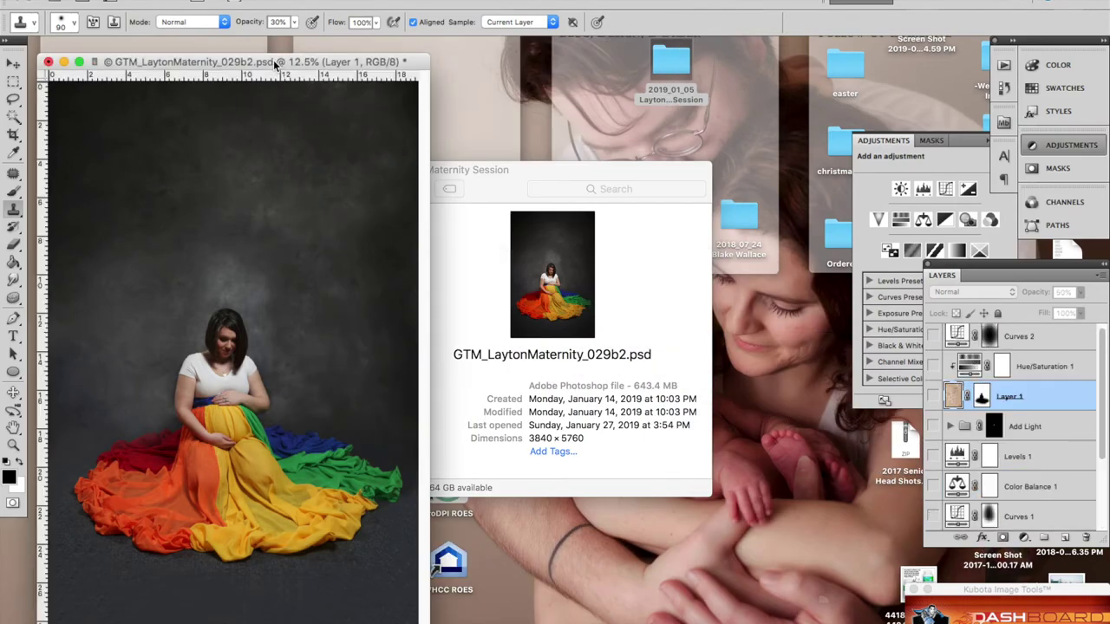
drag(273, 59, 648, 51)
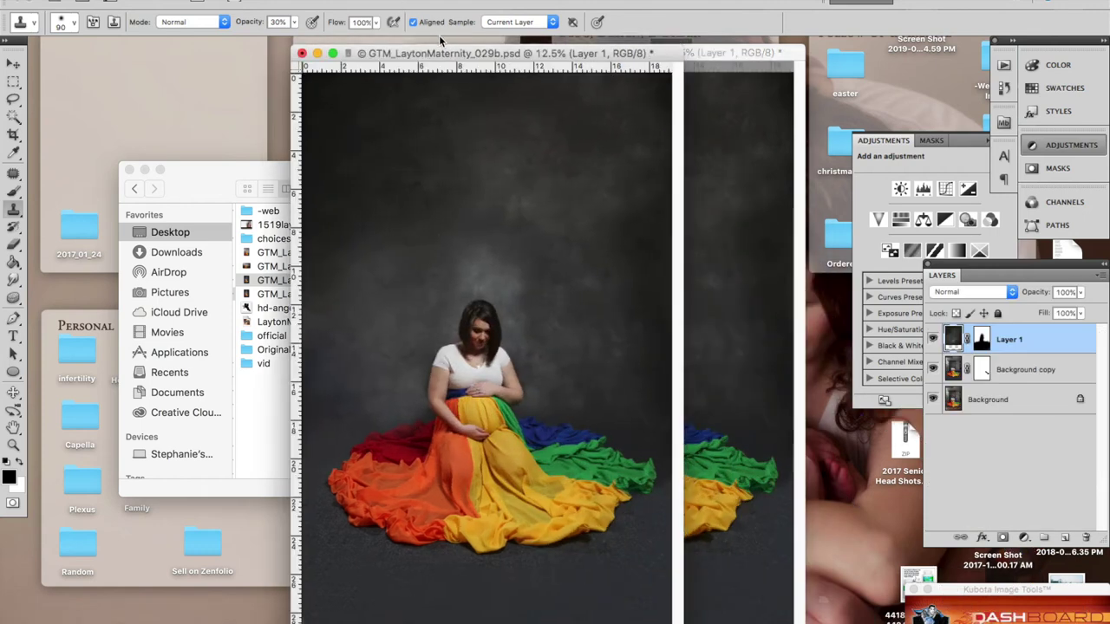
drag(442, 54, 156, 45)
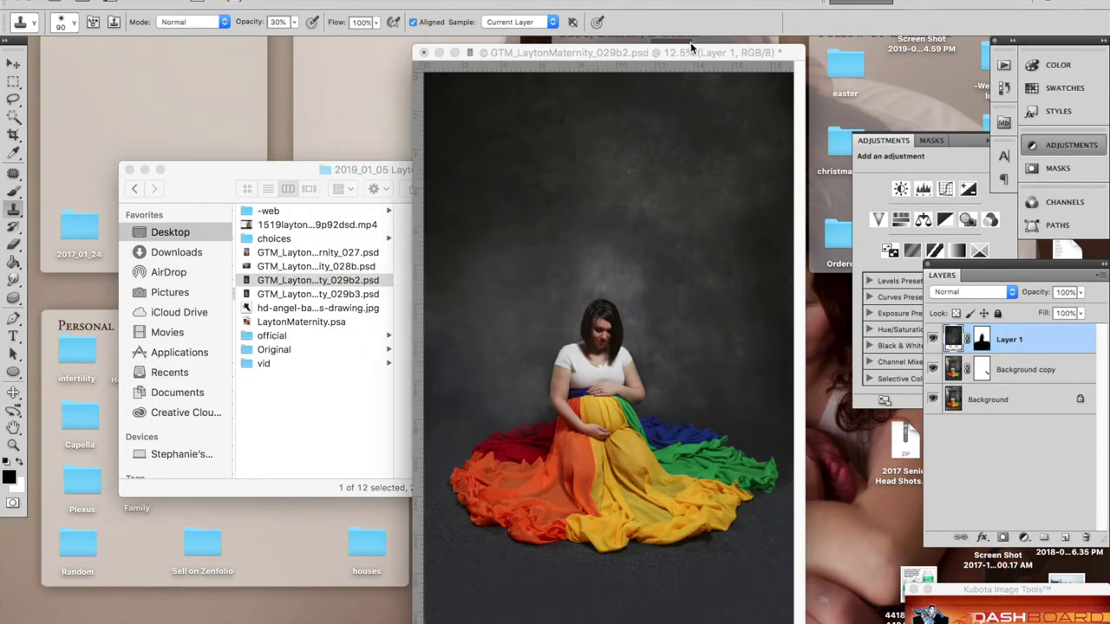
drag(690, 45, 650, 47)
scroll(962, 430, down, 5)
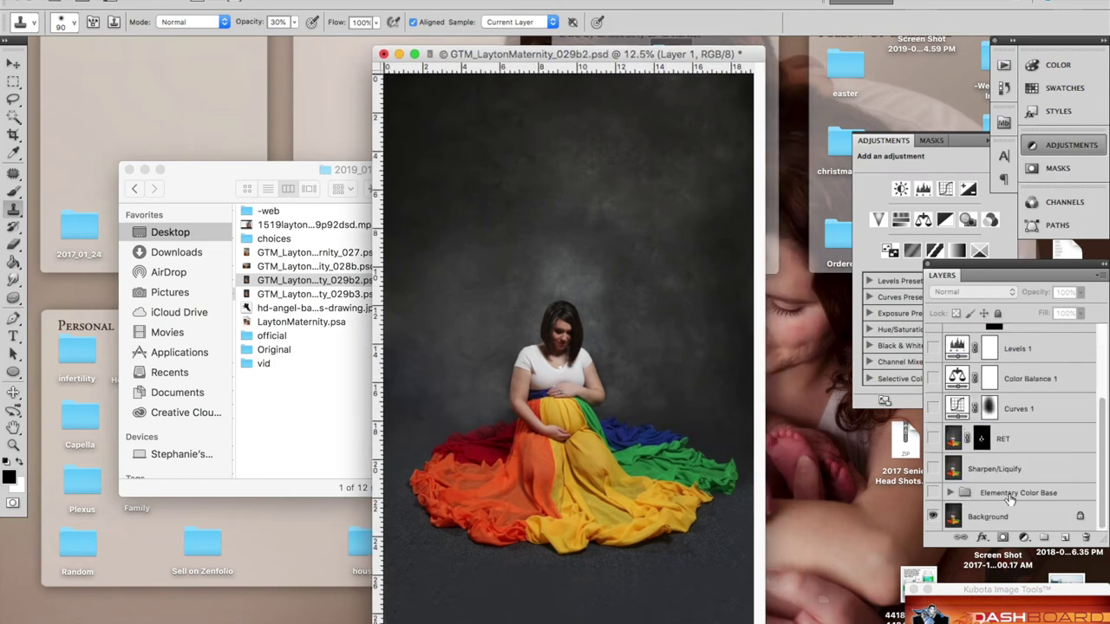
Step: Turn the Elementary Color Base, Sharpen/Liquify and RET layers back on, comparing each
click(933, 492)
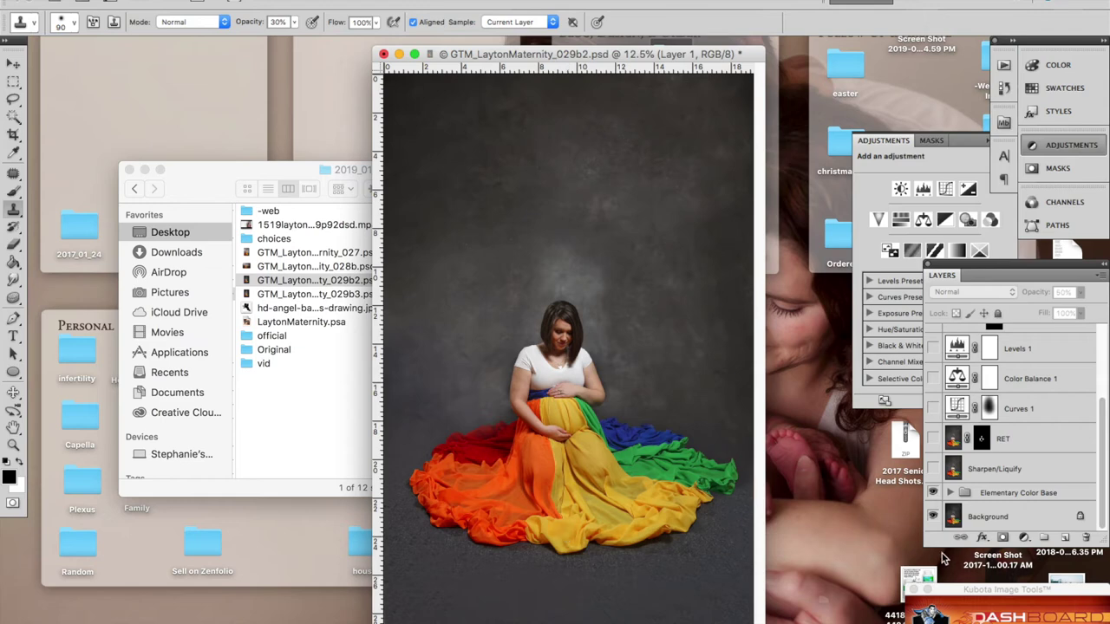
click(933, 492)
click(933, 493)
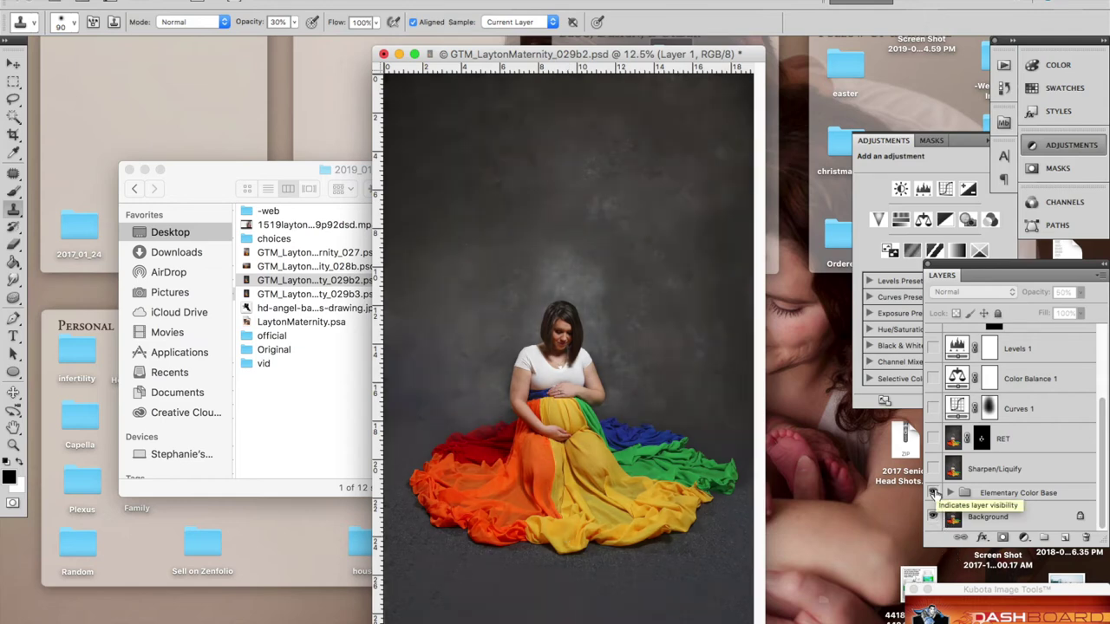
click(933, 493)
click(933, 492)
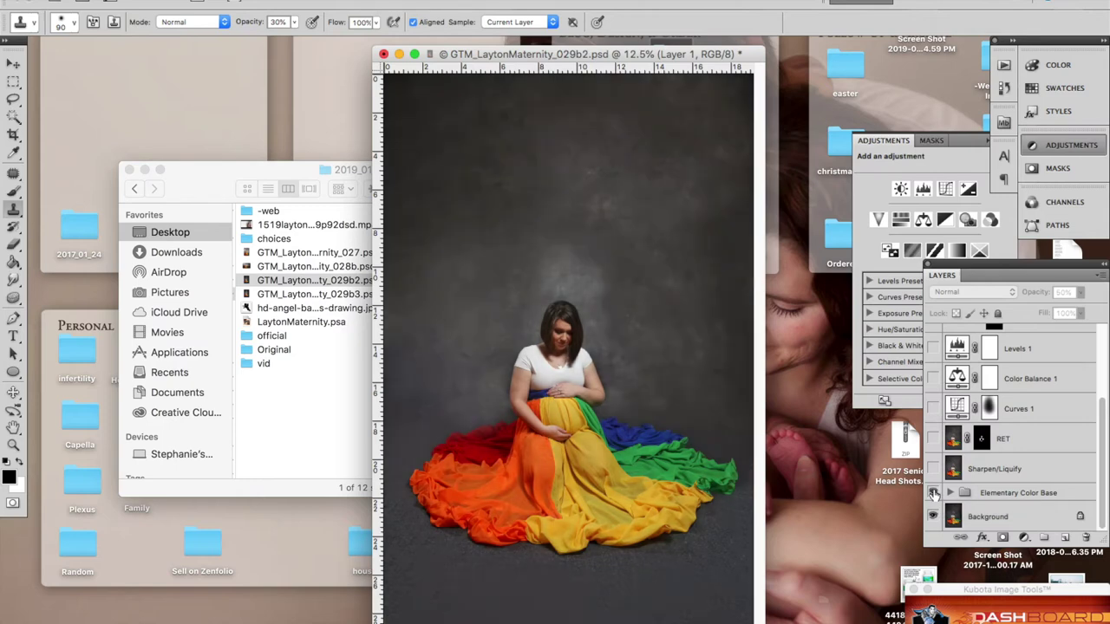
click(933, 468)
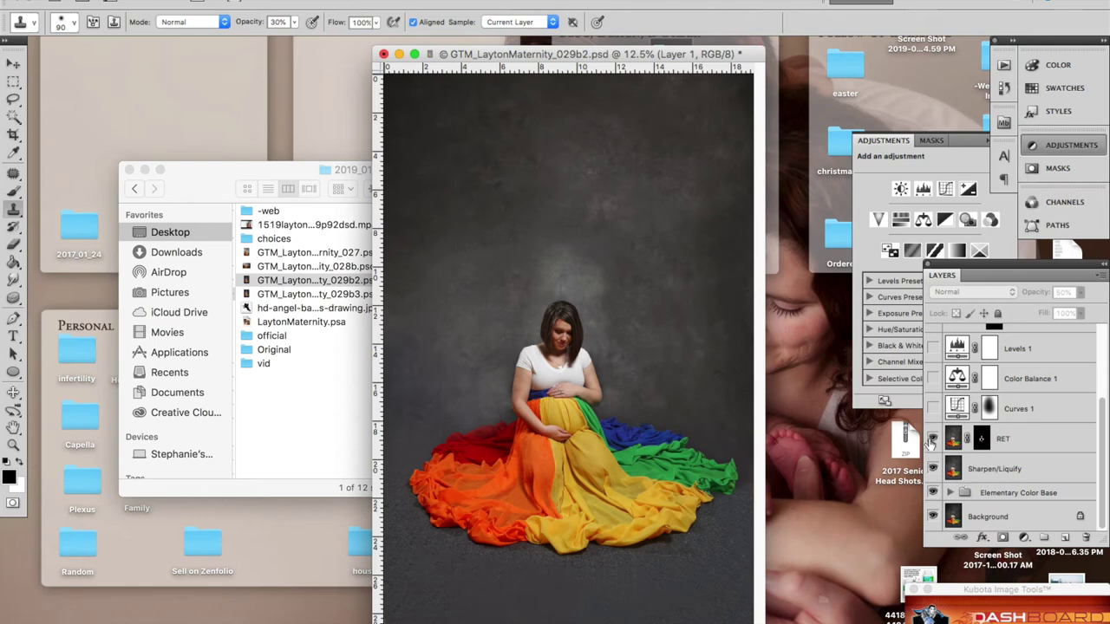
click(933, 439)
key(super+plus)
key(super+plus)
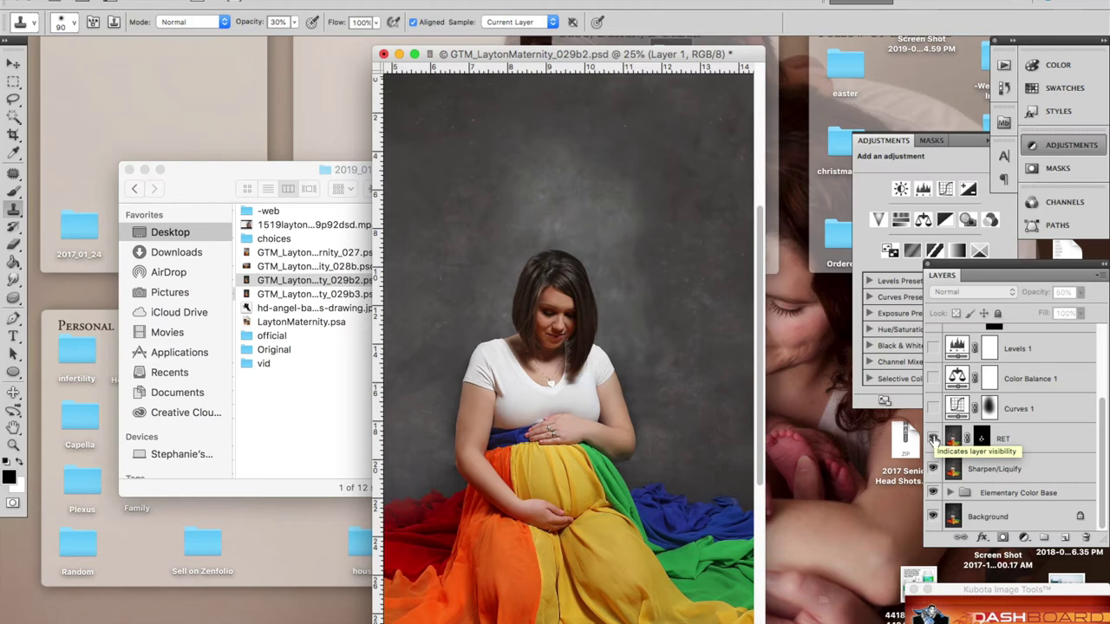
key(super+minus)
key(super+minus)
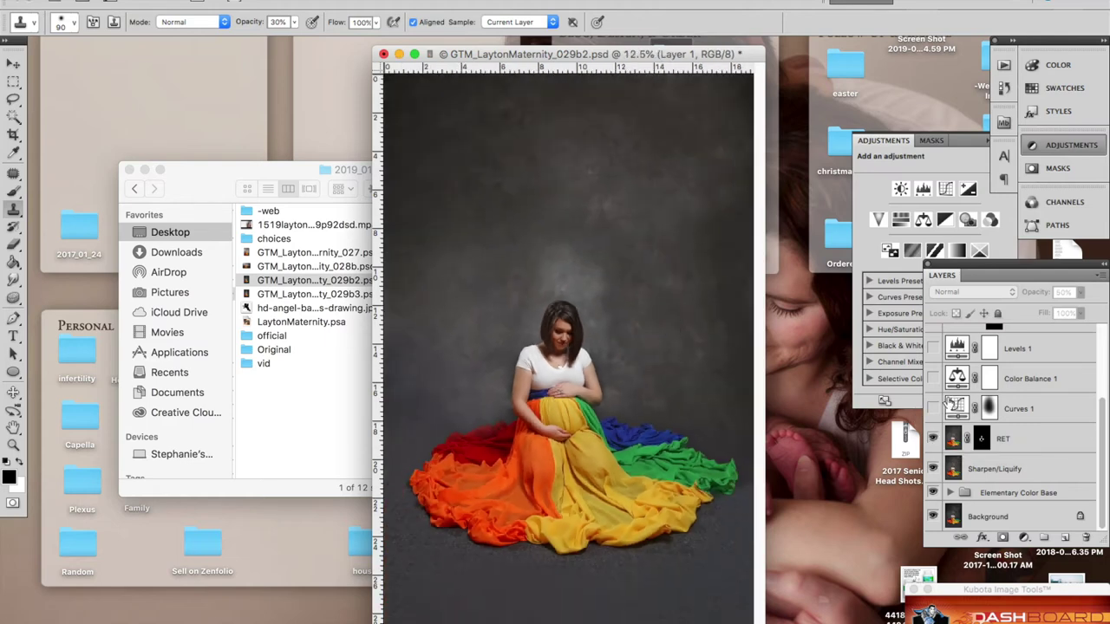
Step: Turn Curves 1 and Levels 1 back on, comparing before and after and checking their settings
click(934, 409)
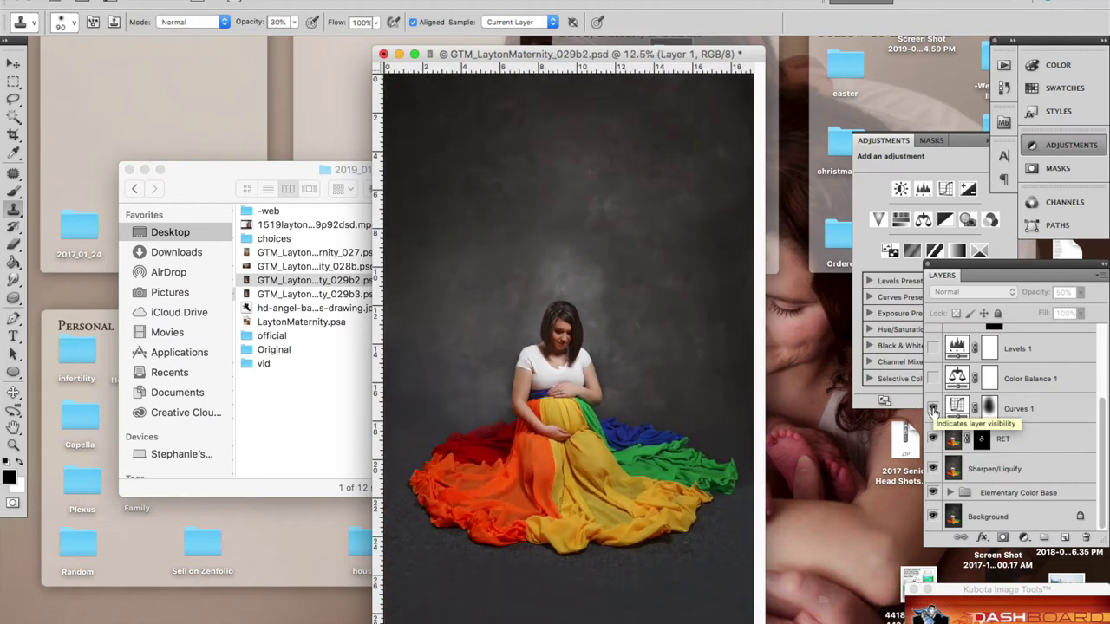
click(934, 409)
click(934, 409)
click(957, 408)
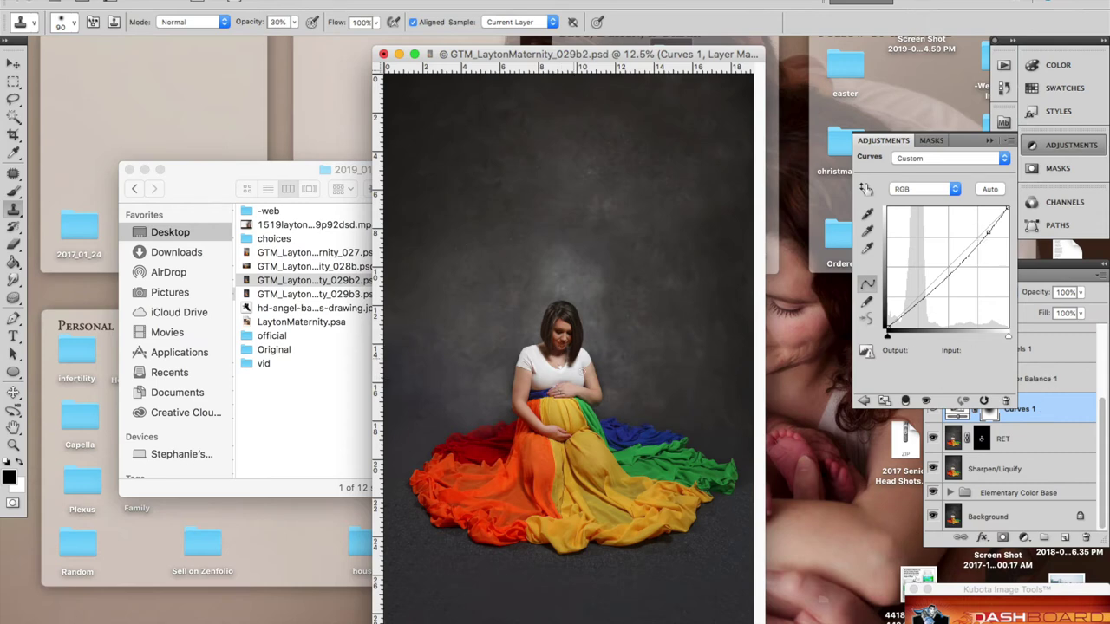
click(1054, 416)
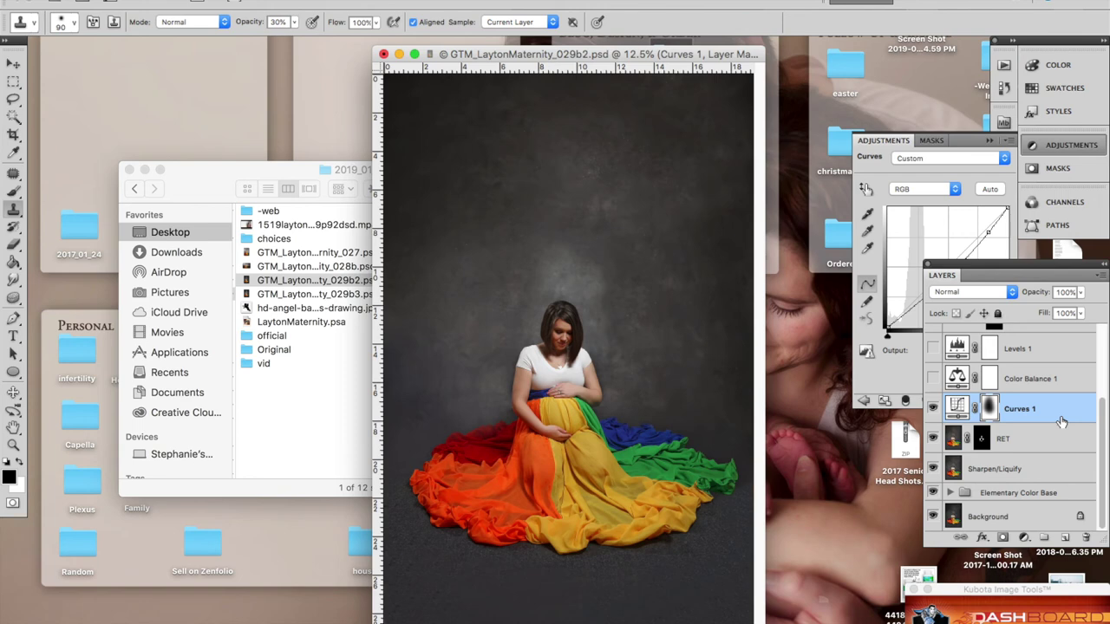
scroll(1022, 375, up, 3)
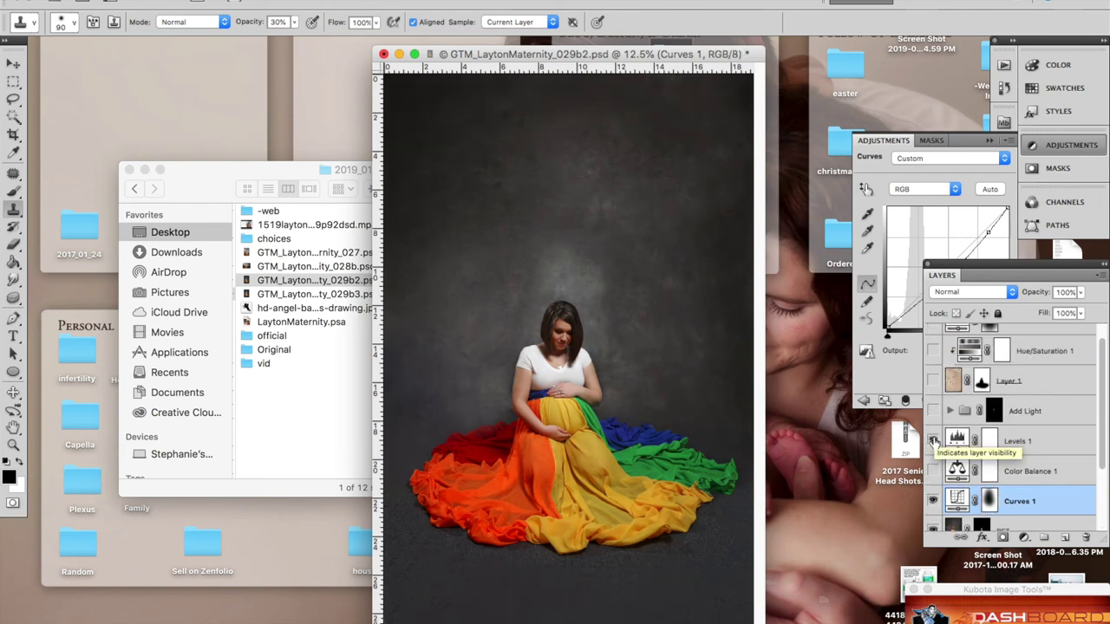
click(1029, 442)
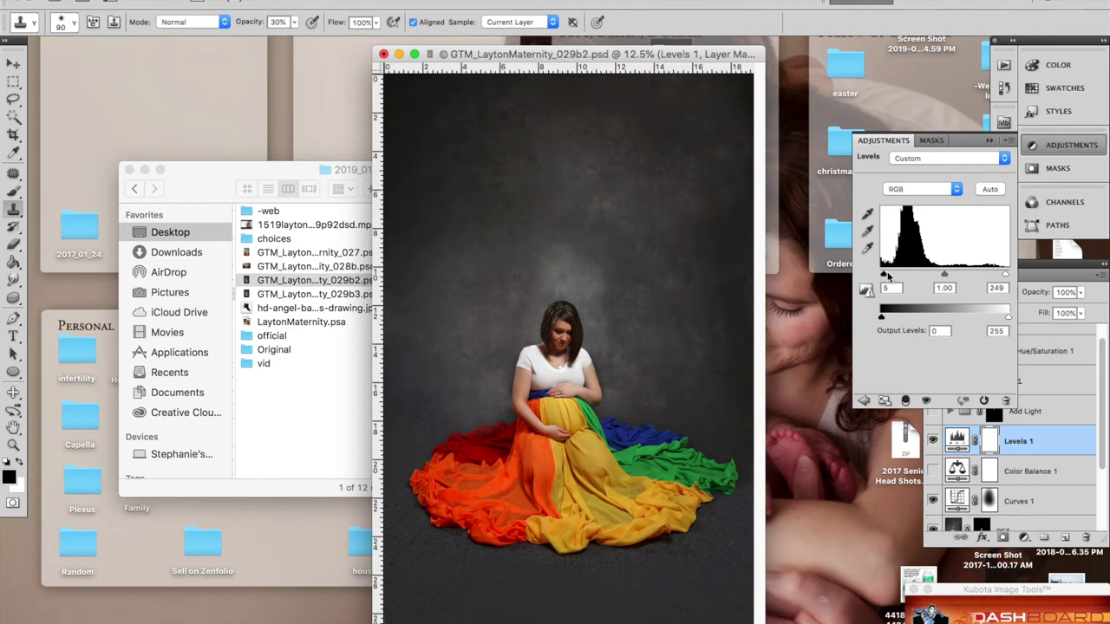
click(933, 441)
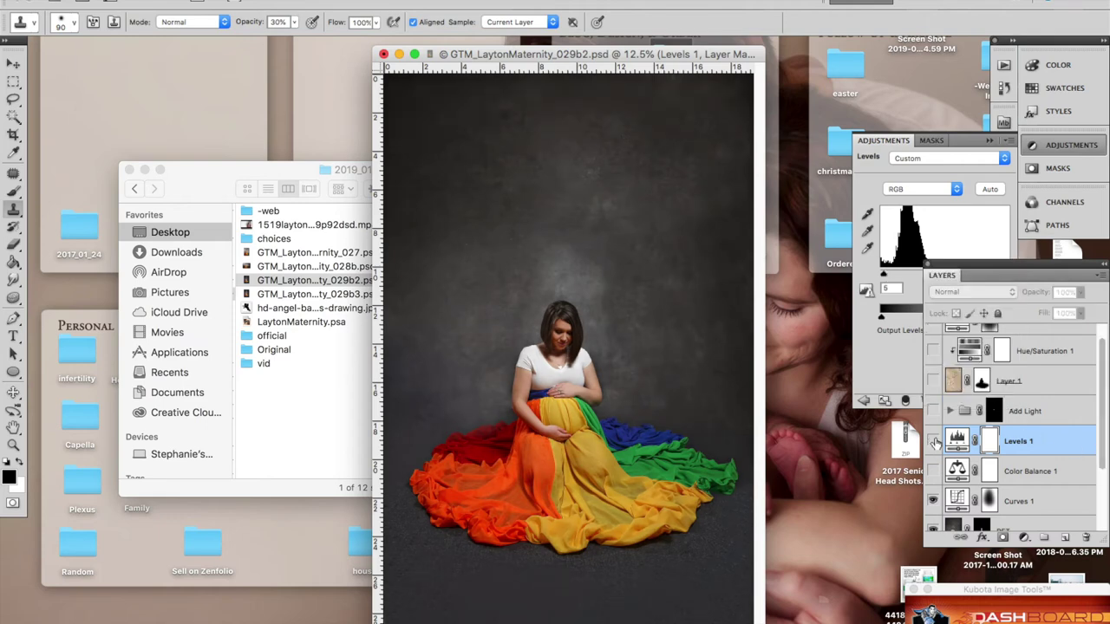
click(933, 441)
Step: Turn on the Add Light group, comparing its glow on the woman up close
click(1027, 415)
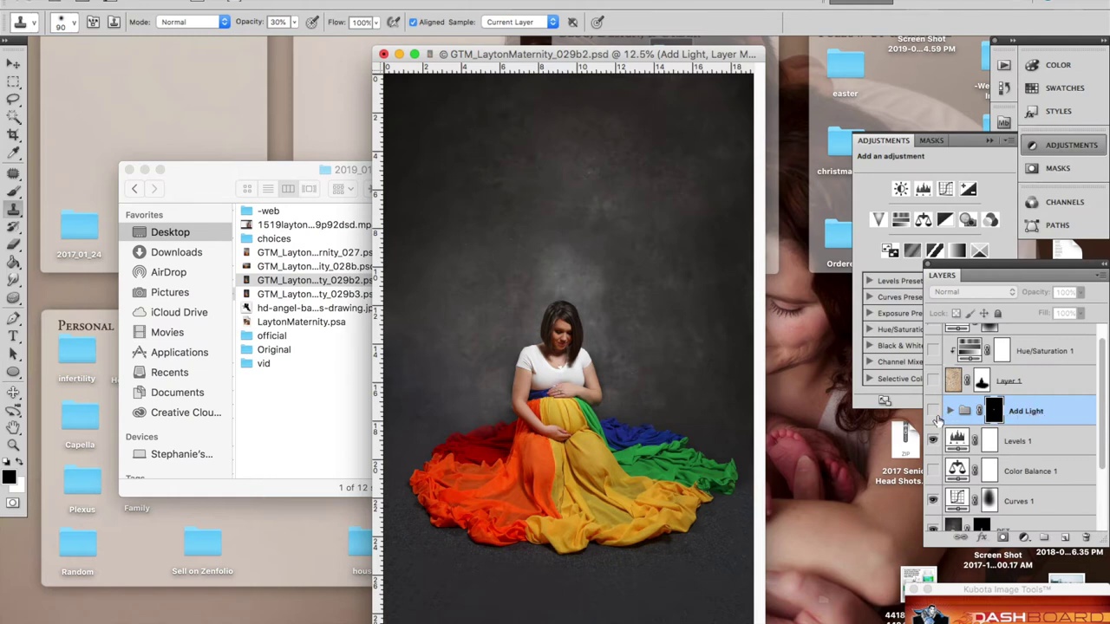
click(933, 412)
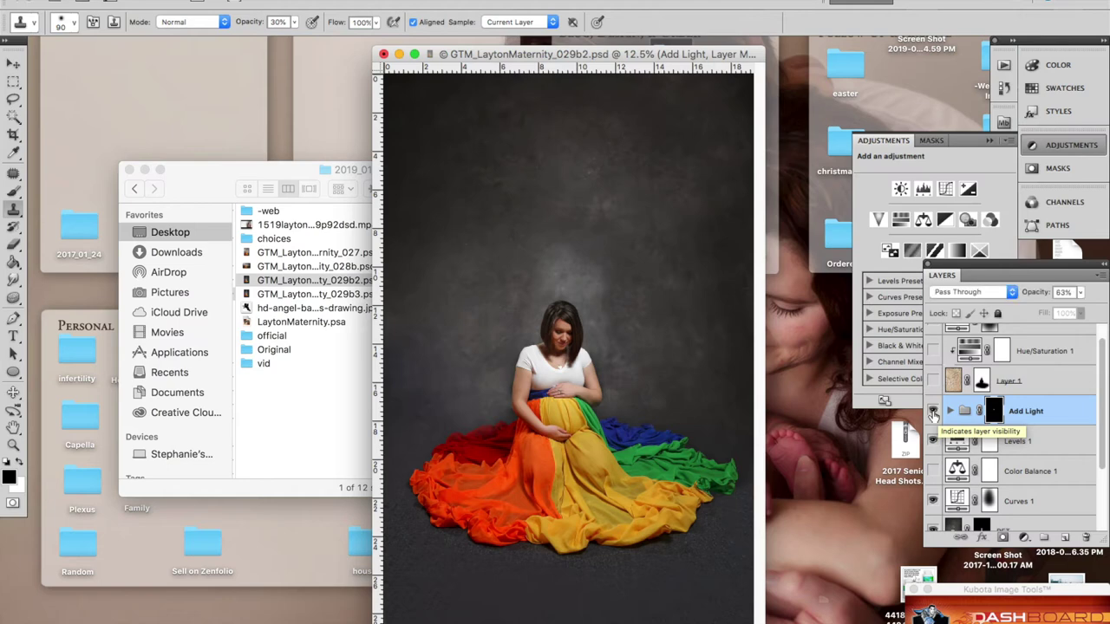
key(super+equal)
key(super+equal)
key(super+equal)
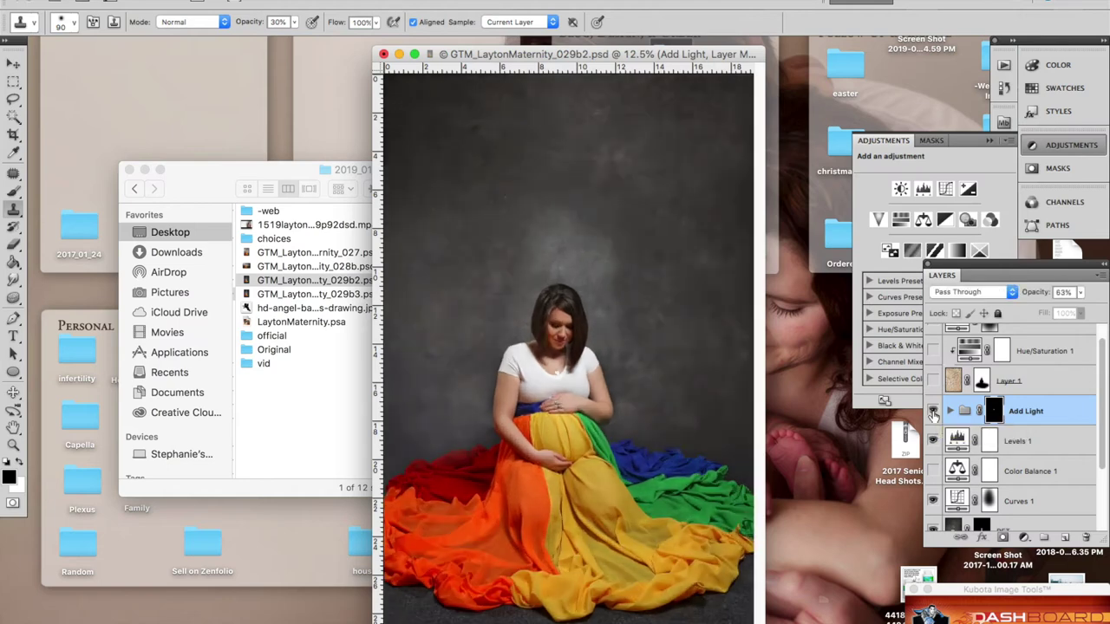
click(933, 413)
click(933, 413)
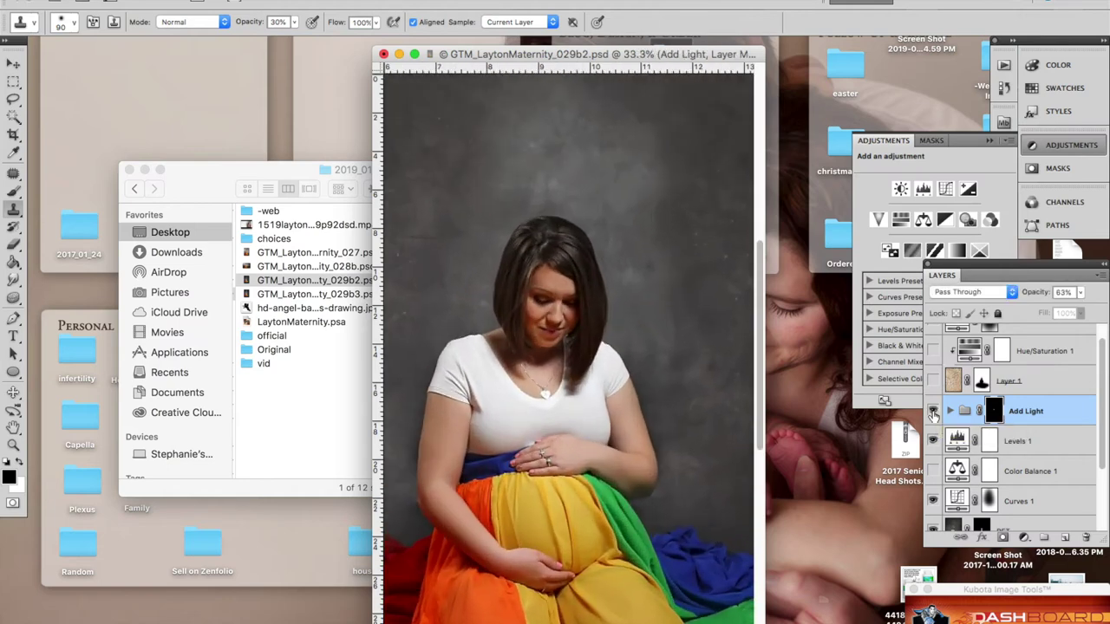
click(933, 413)
key(super+minus)
key(super+minus)
key(super+minus)
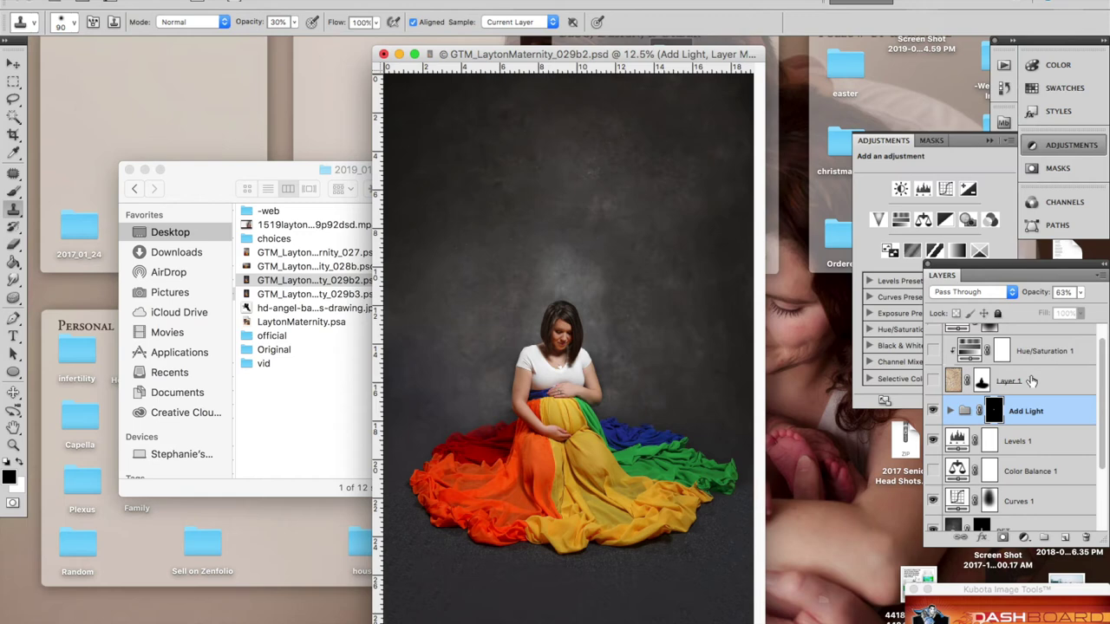
scroll(1031, 381, up, 1)
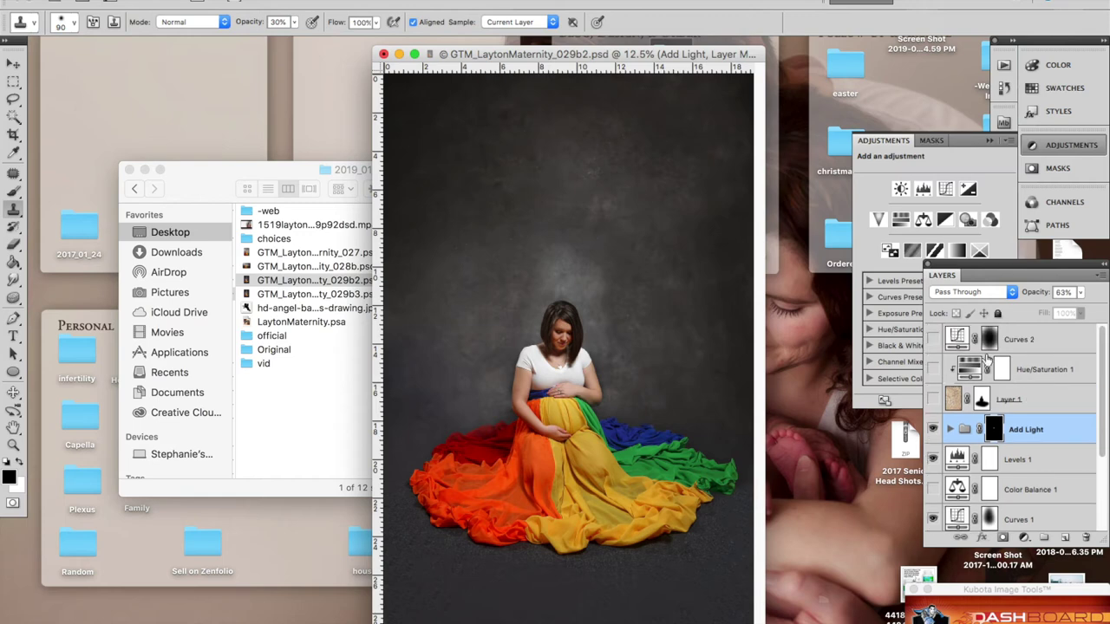
Step: Turn on Curves 2 and pull its RGB midpoint down to darken the portrait into a vignette
click(933, 340)
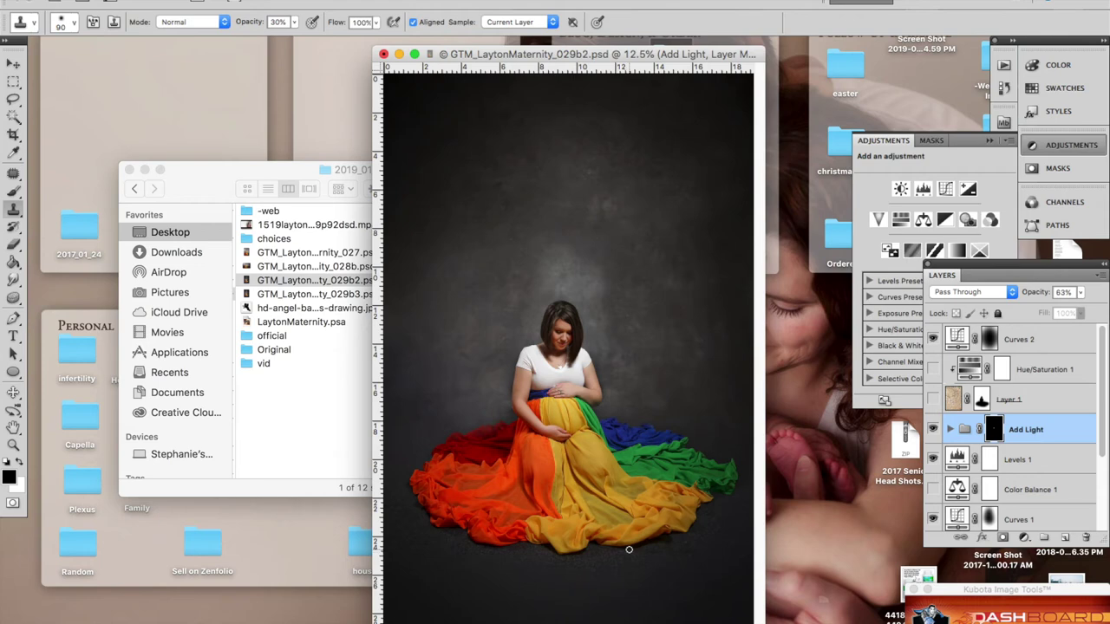
click(1078, 339)
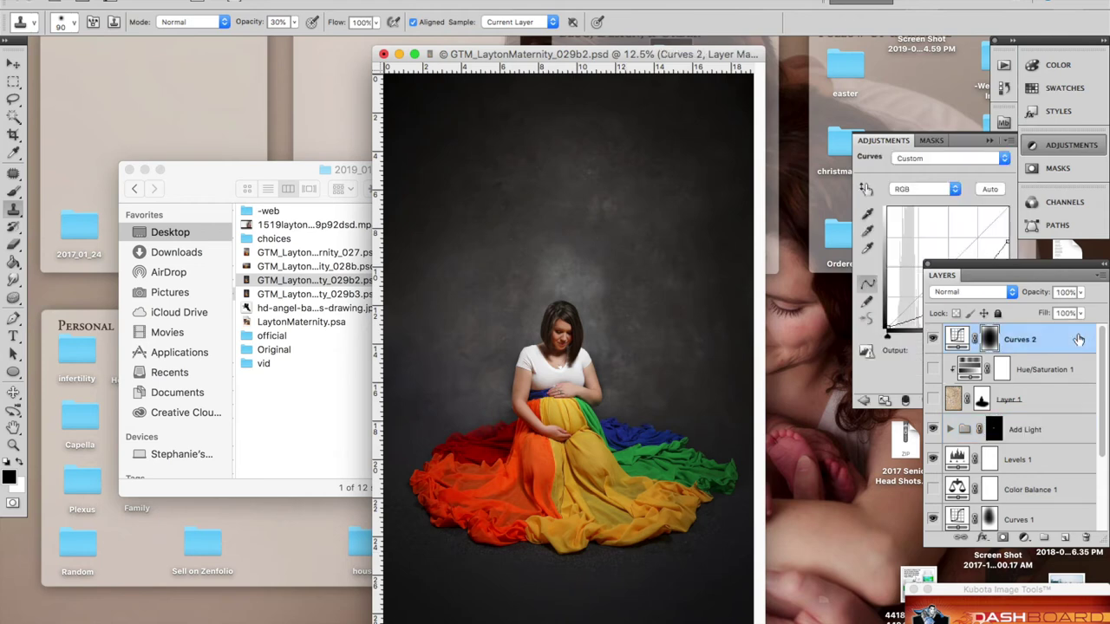
click(1019, 214)
drag(1000, 262, 977, 283)
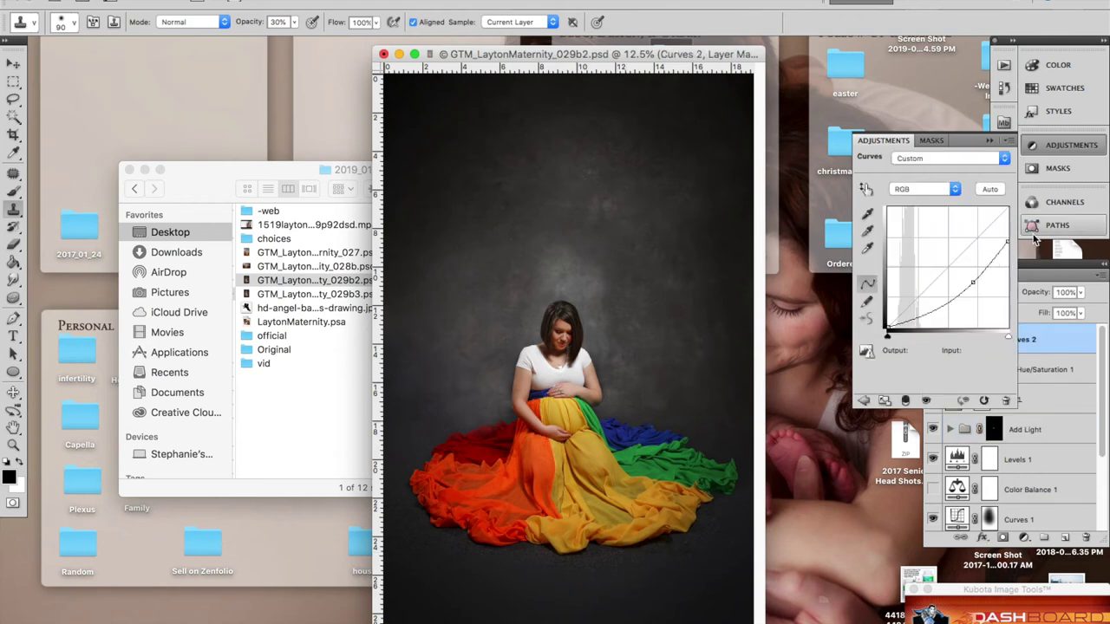
click(1007, 243)
click(971, 284)
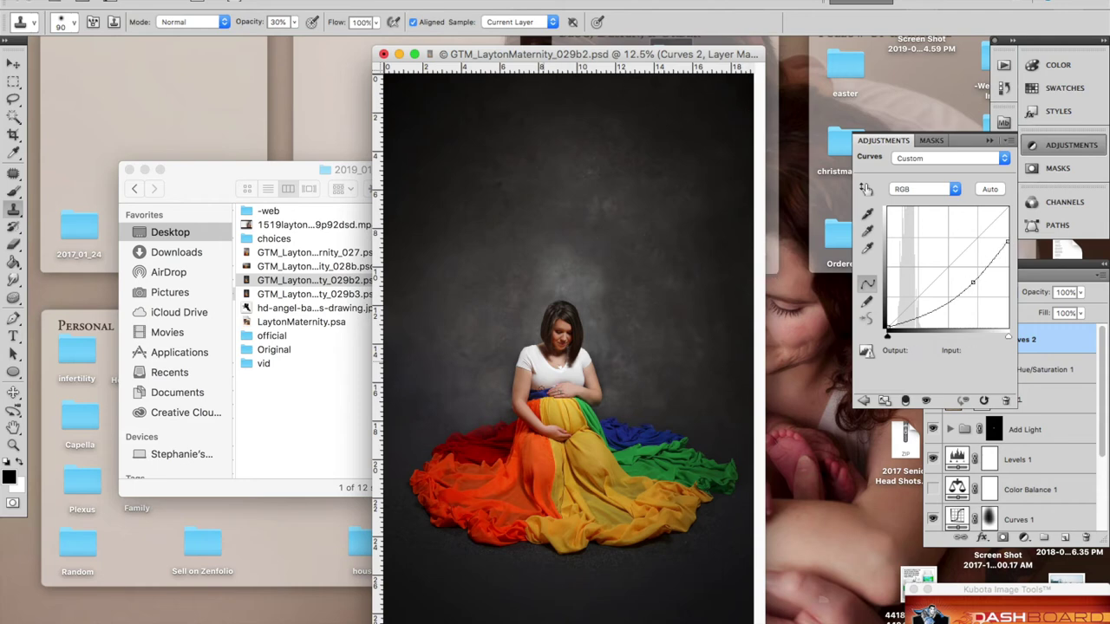
click(1045, 371)
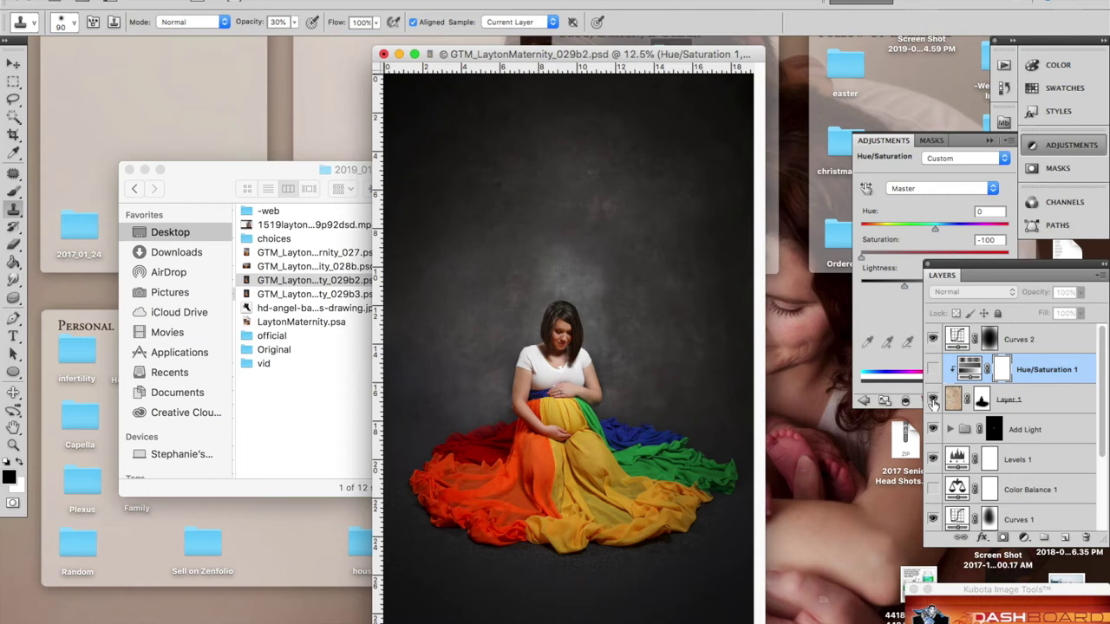
Step: Turn on Layer 1's Overlay texture and the Hue/Saturation 1 adjustment at Saturation -100
click(933, 400)
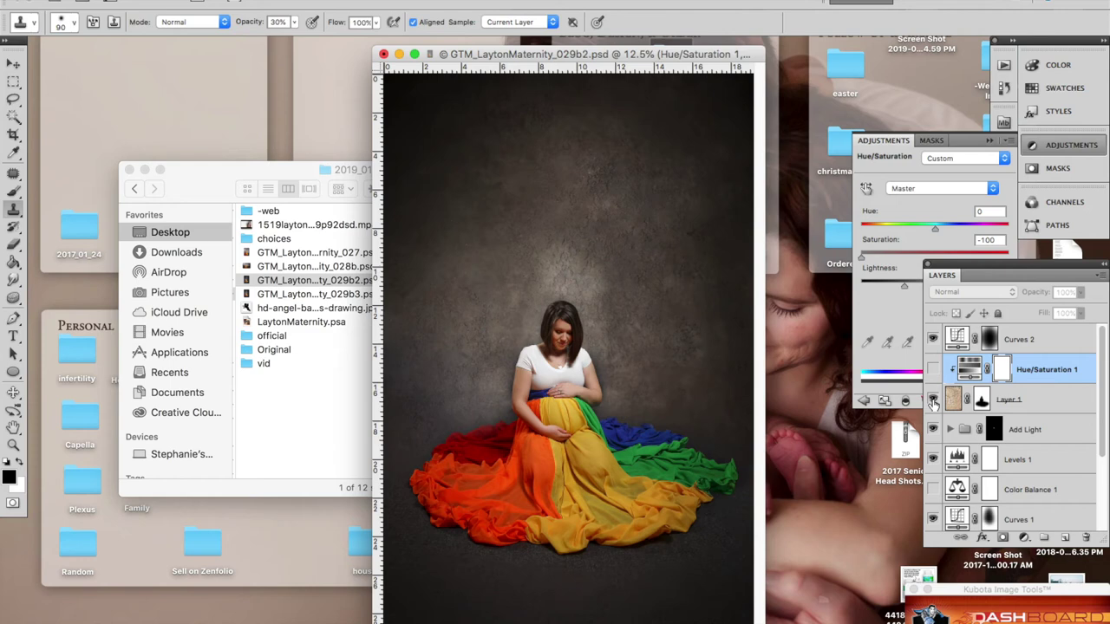
click(1025, 403)
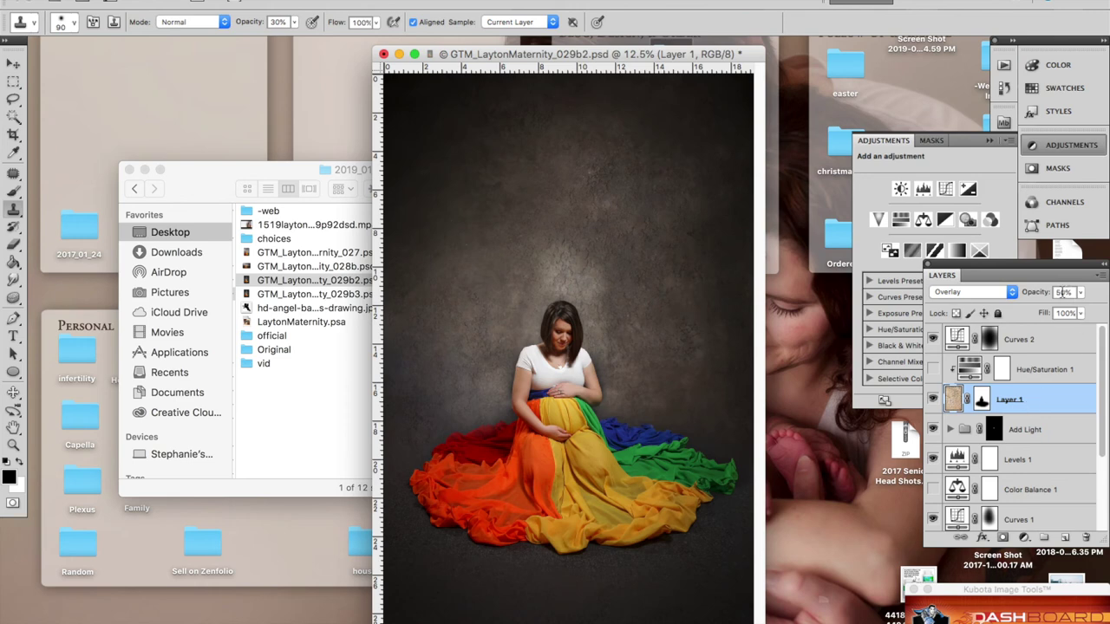
click(933, 371)
click(1049, 377)
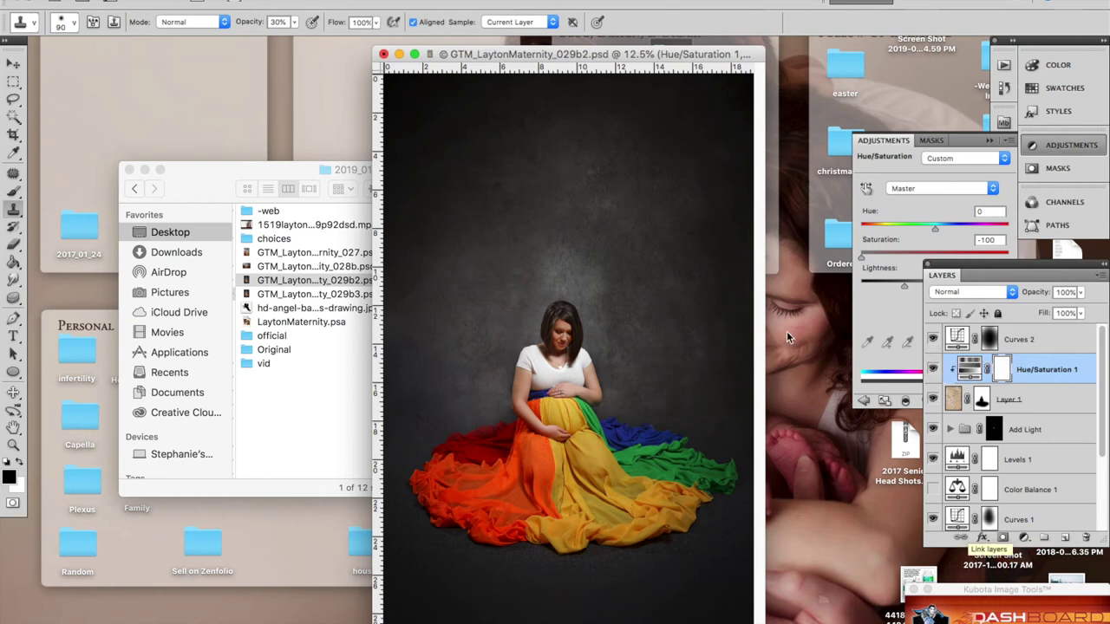
Step: Bring 029b3.psd to the front and show its smoke wisps layer (Screen, 59%)
click(402, 56)
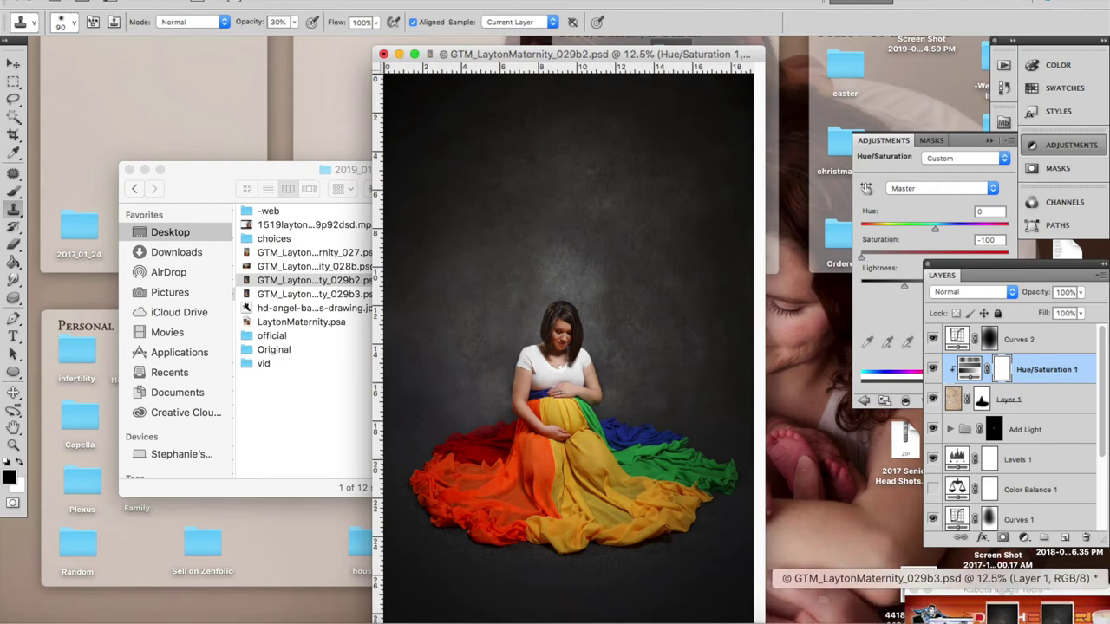
click(932, 611)
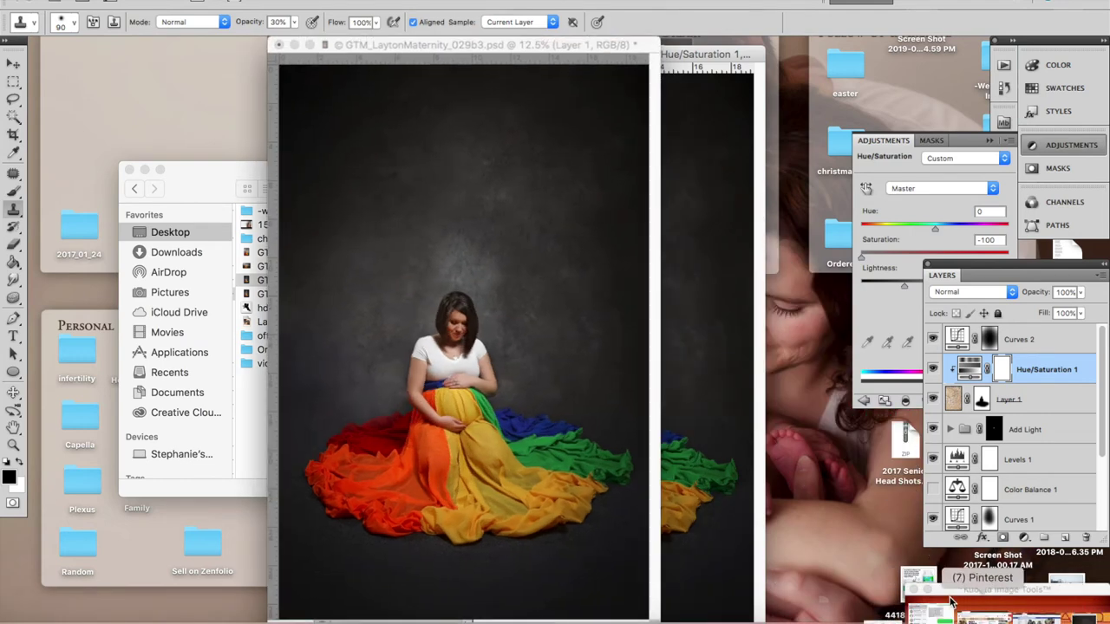
scroll(978, 404, down, 1)
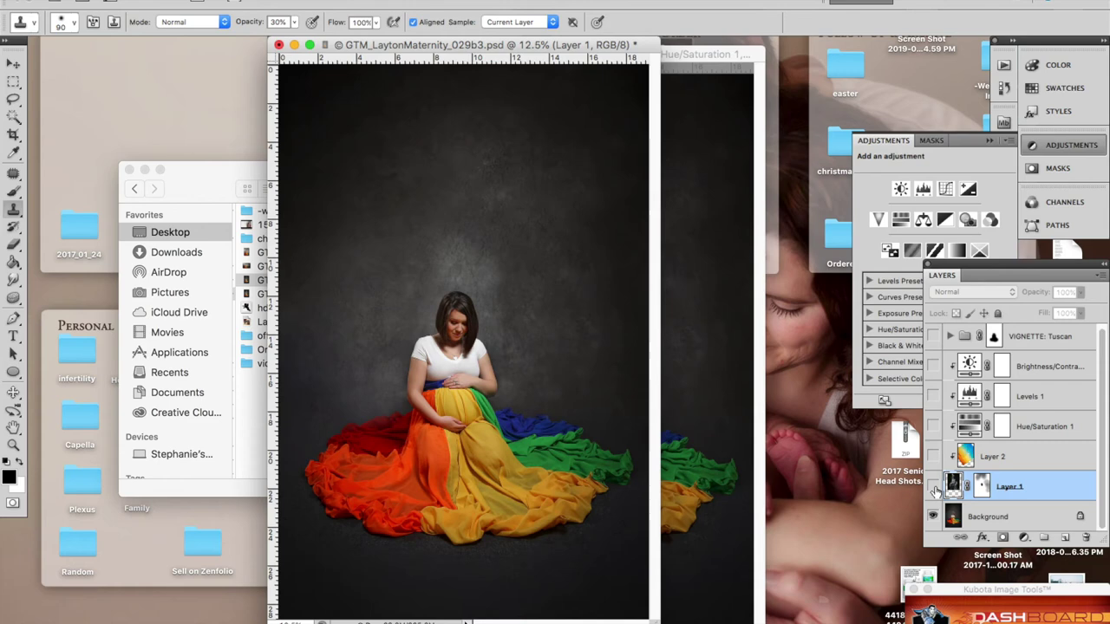
click(933, 486)
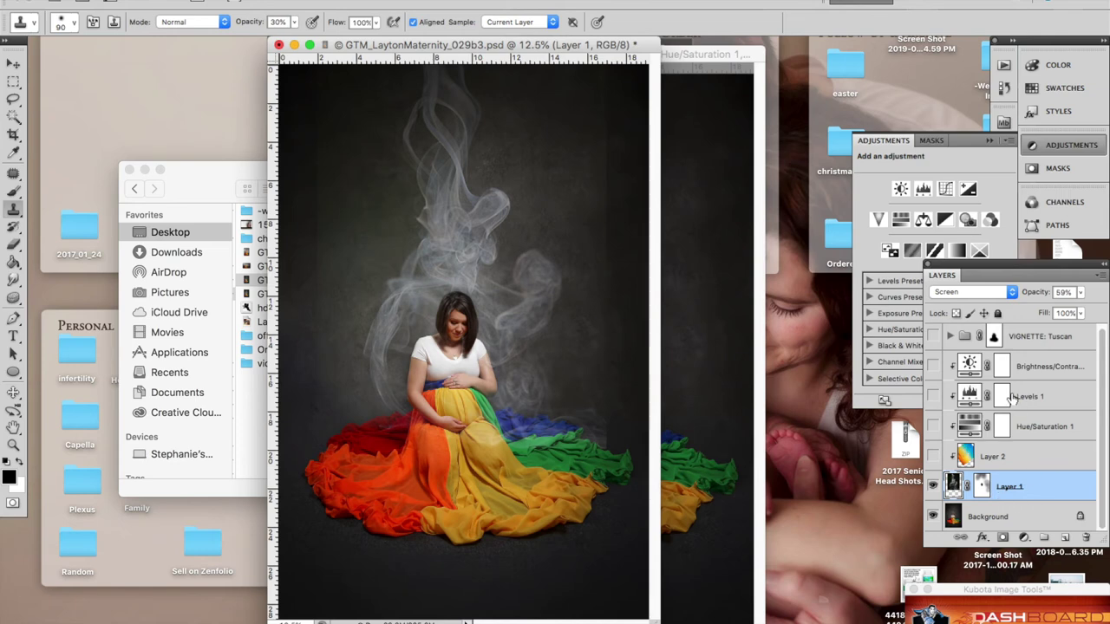
Step: Switch on the Brightness/Contrast adjustment to dim the smoke wisps above the woman
click(932, 367)
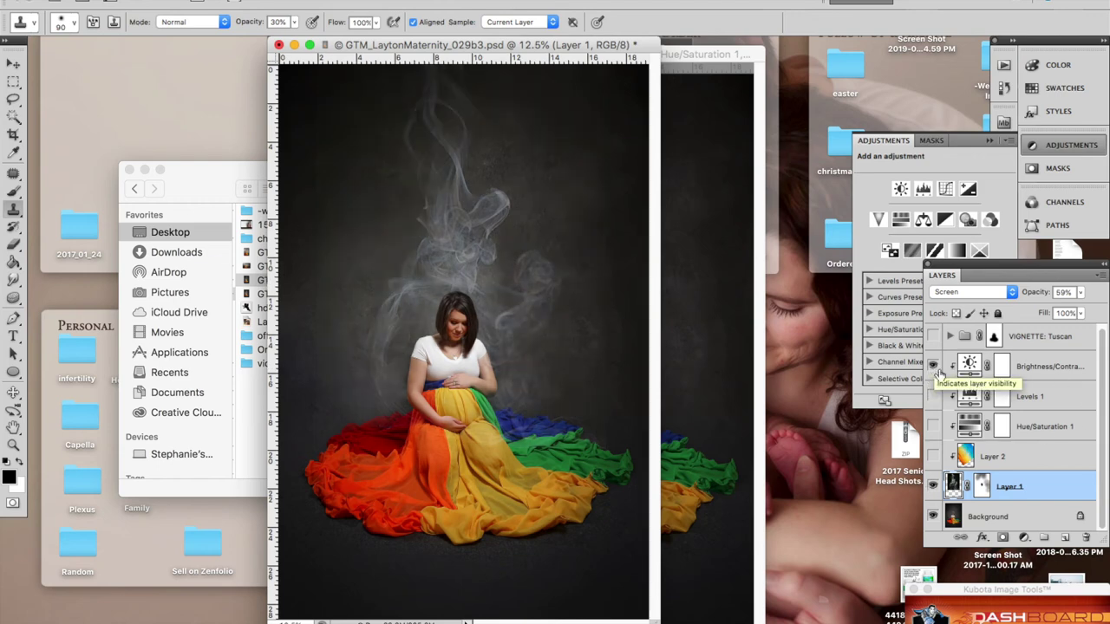
Step: Turn on Levels 1 and nudge its white point, giving input levels 17, 1.28 and 238
click(1045, 395)
click(1048, 367)
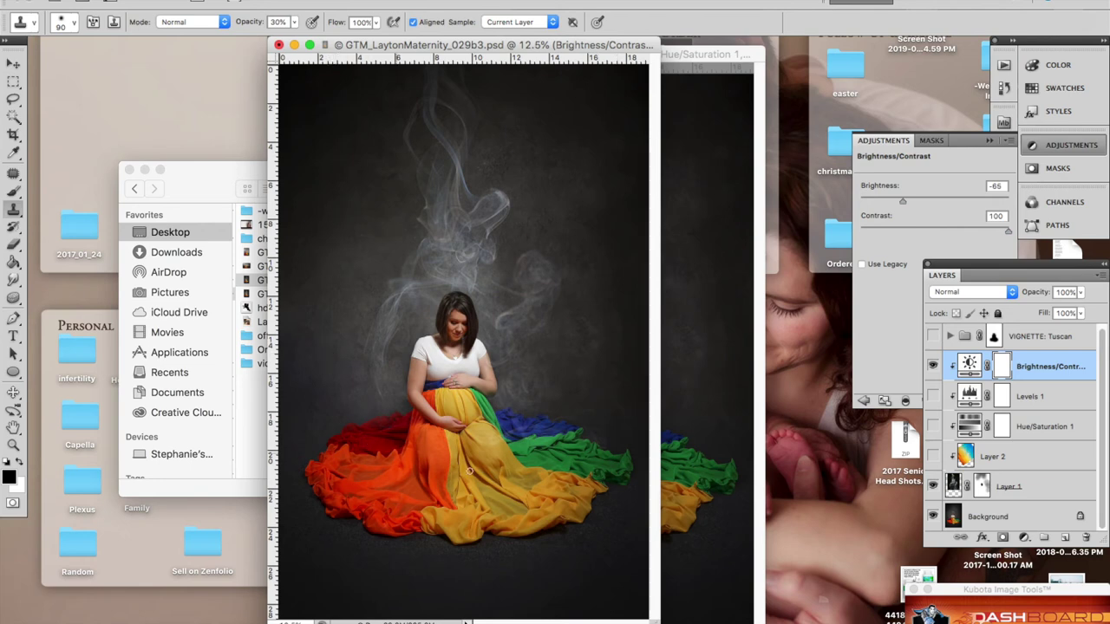
click(1013, 397)
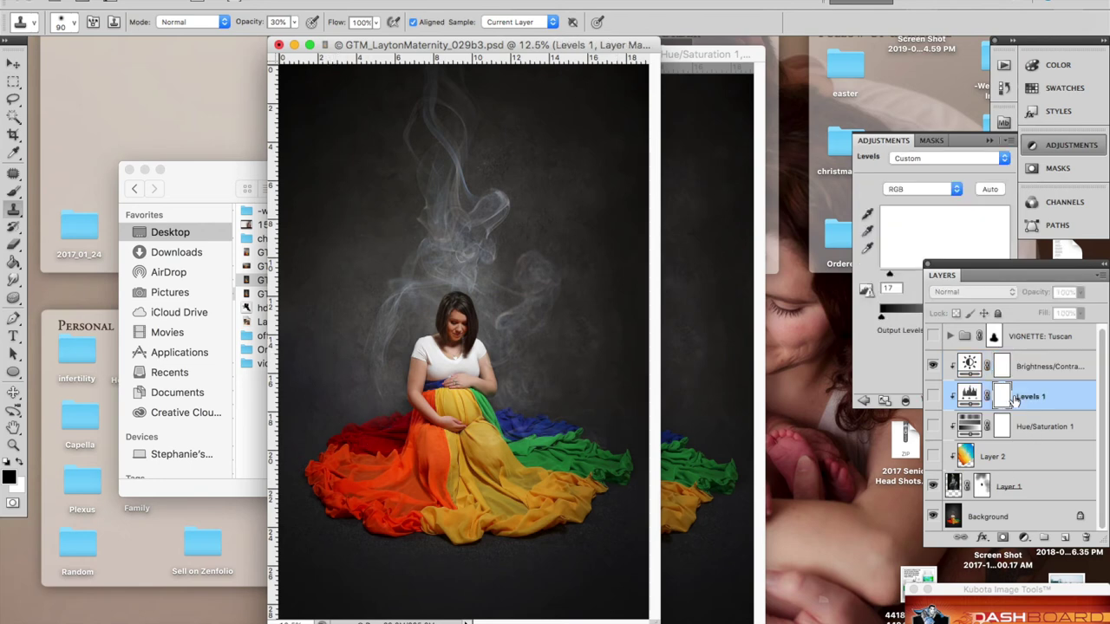
click(933, 397)
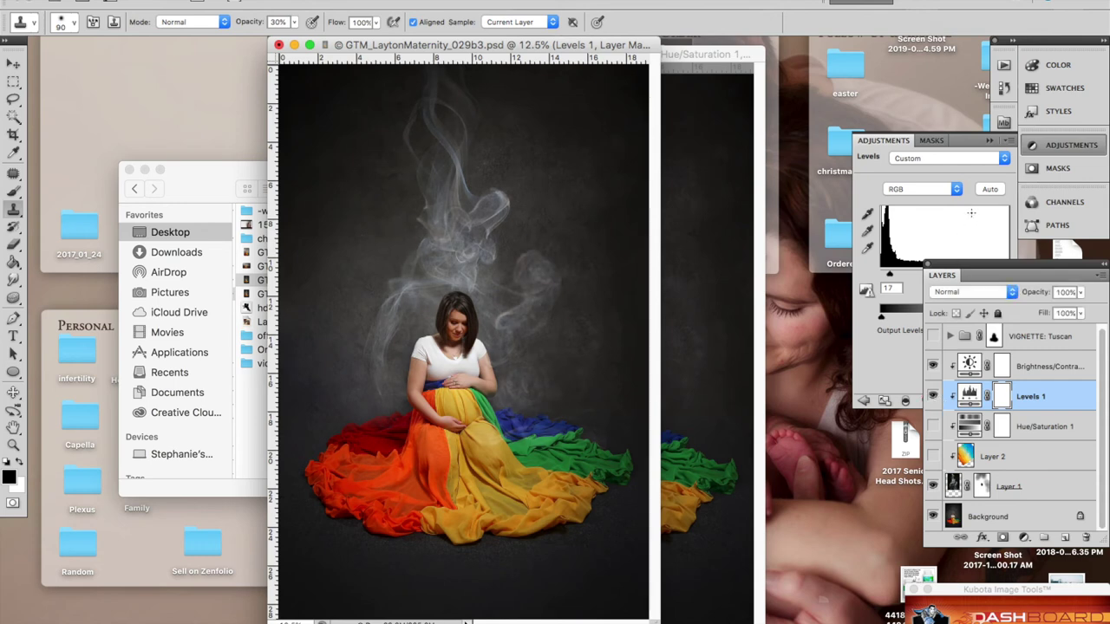
click(969, 192)
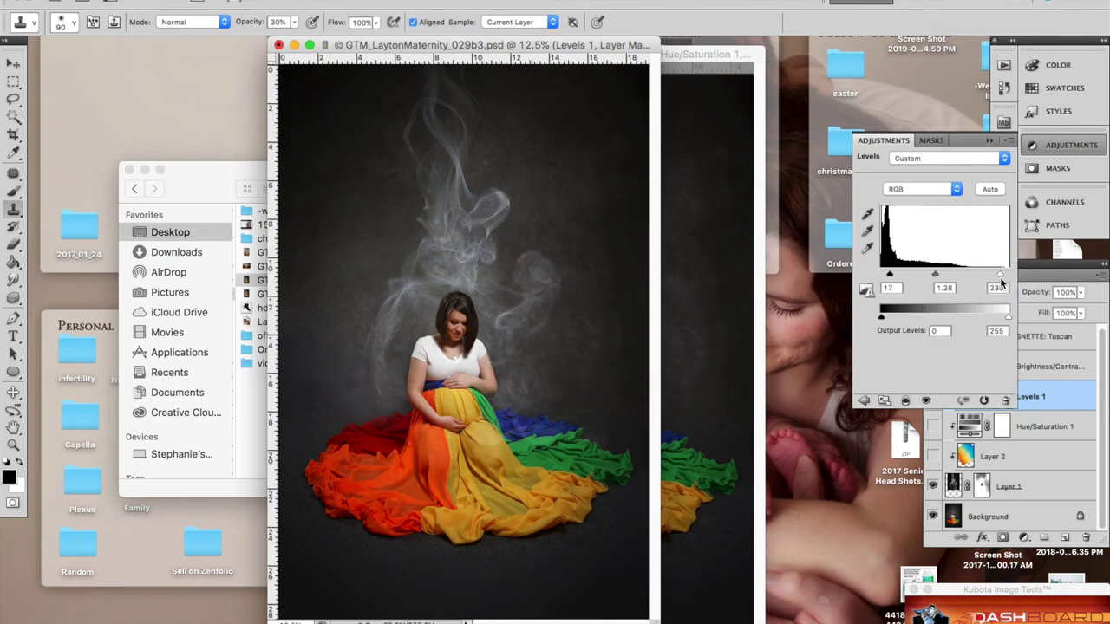
drag(1002, 281, 995, 278)
Step: Toggle Levels 1 off and on twice to compare the smoke, leaving it on
click(1083, 401)
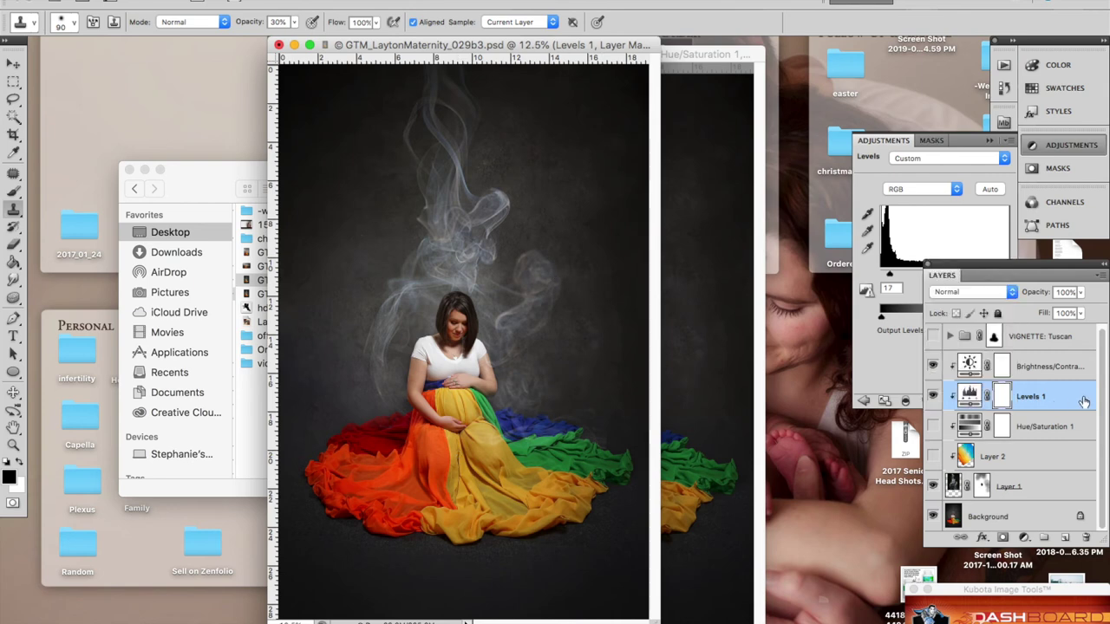
click(933, 396)
click(933, 396)
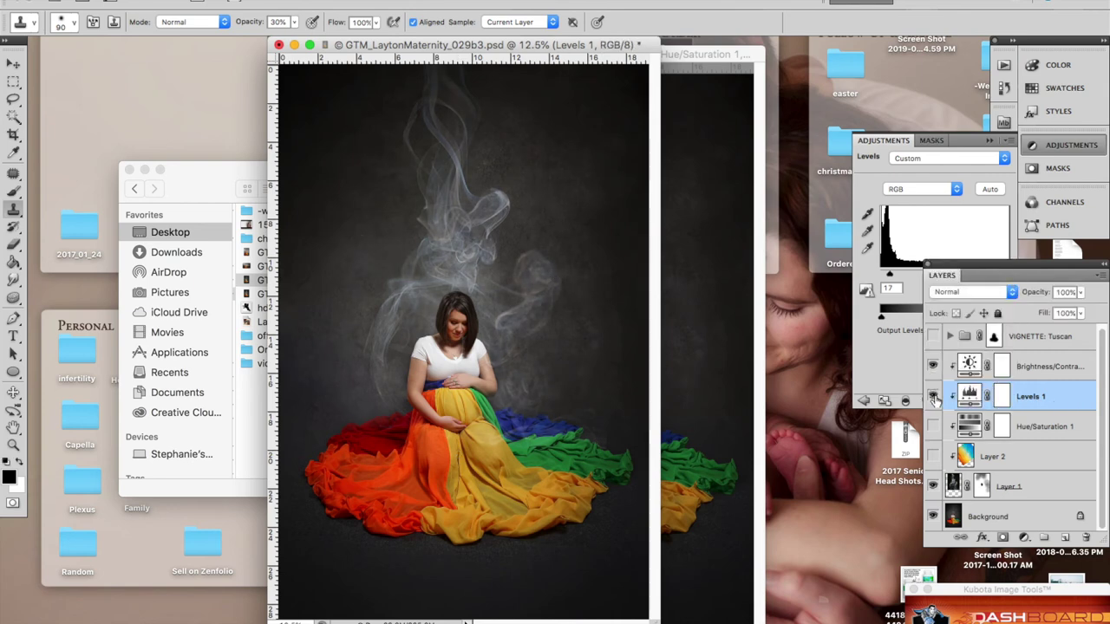
click(933, 397)
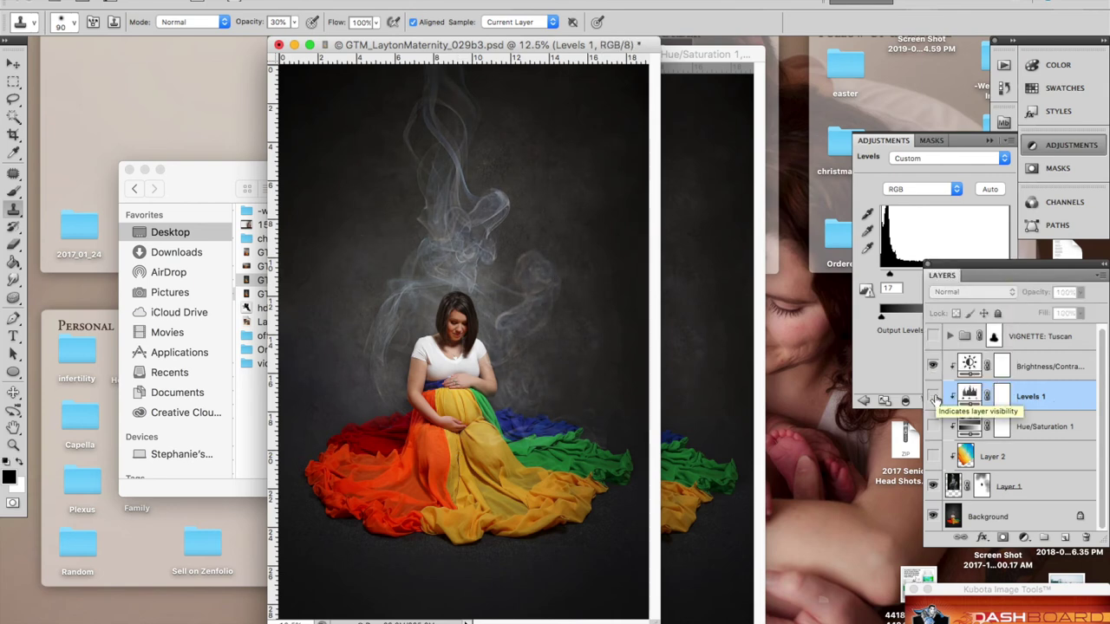
click(933, 396)
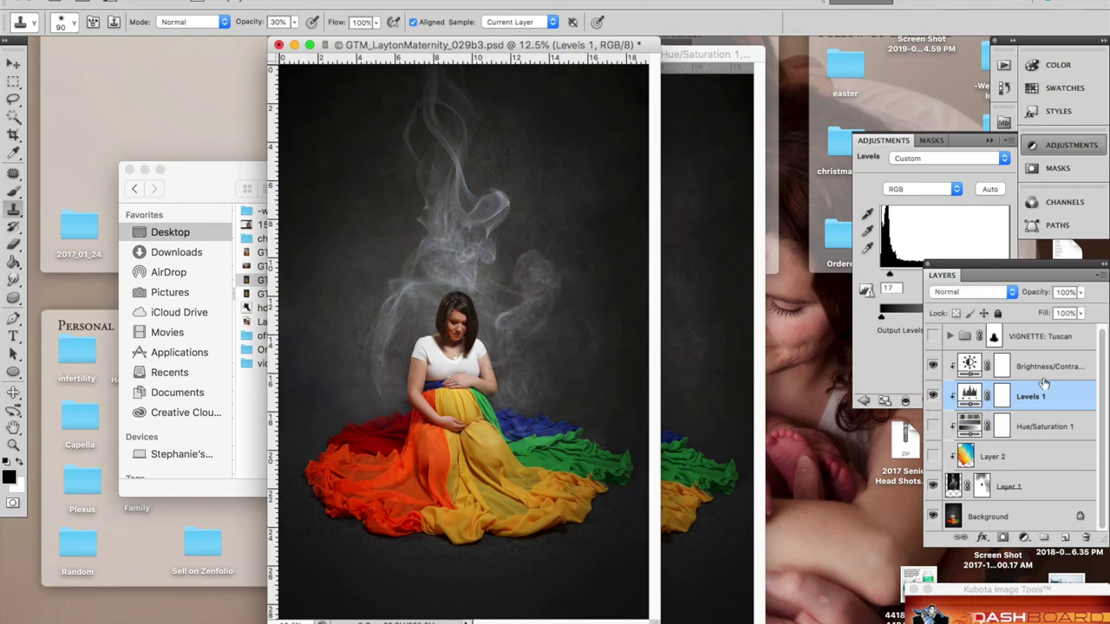
click(1032, 434)
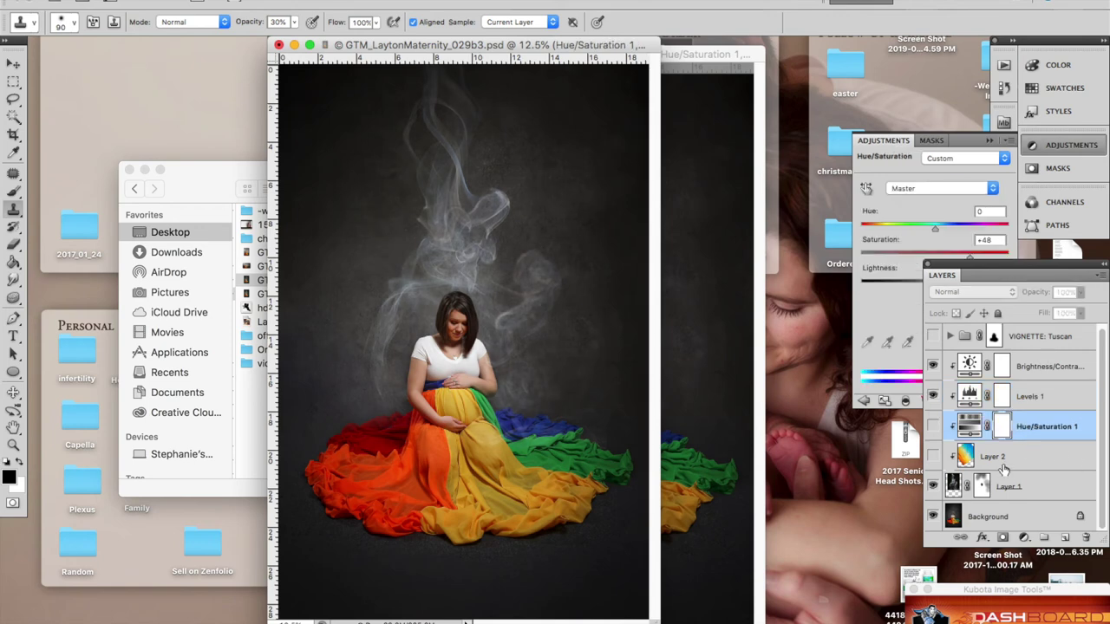
Step: Turn on rainbow Layer 2 (Soft Light, 32%) and Hue/Saturation 1 at +48 saturation
click(1003, 469)
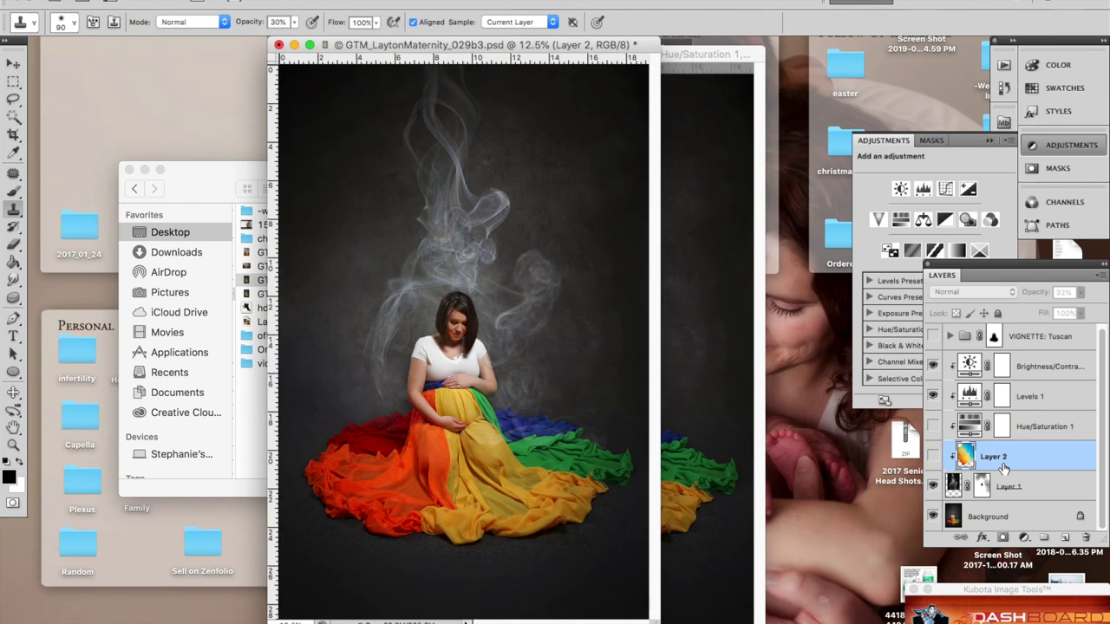
click(933, 457)
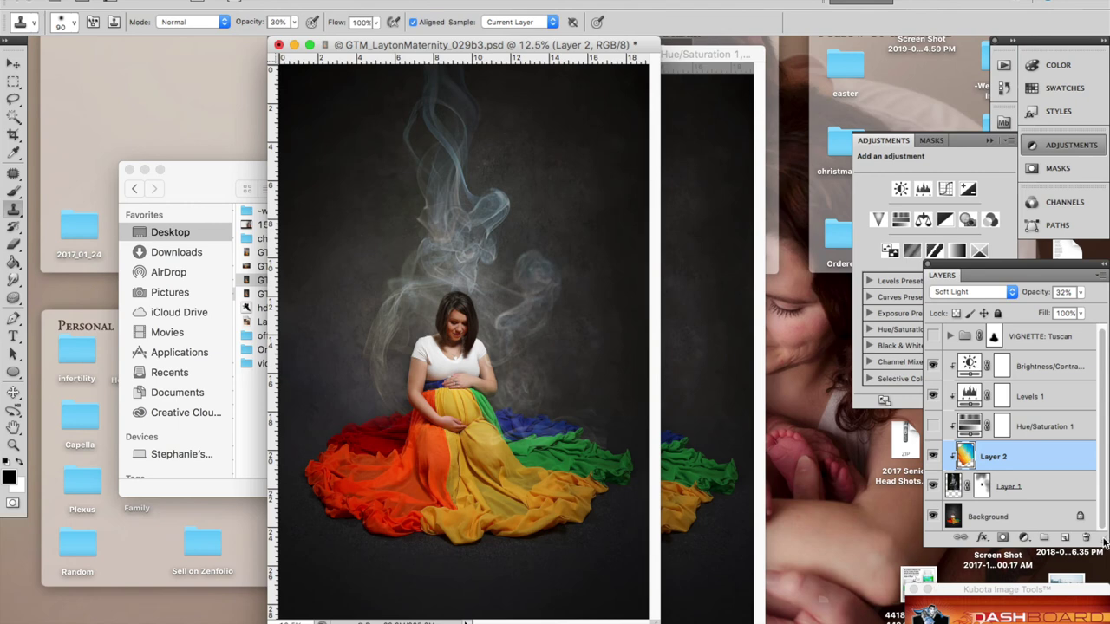
click(934, 426)
click(1047, 426)
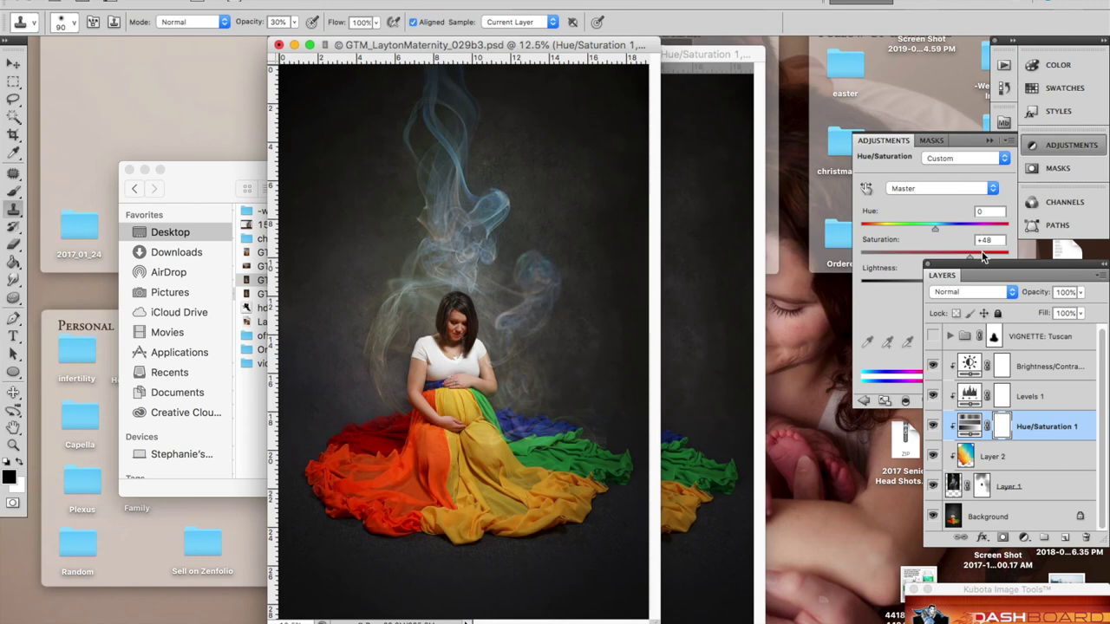
scroll(1058, 507, up, 1)
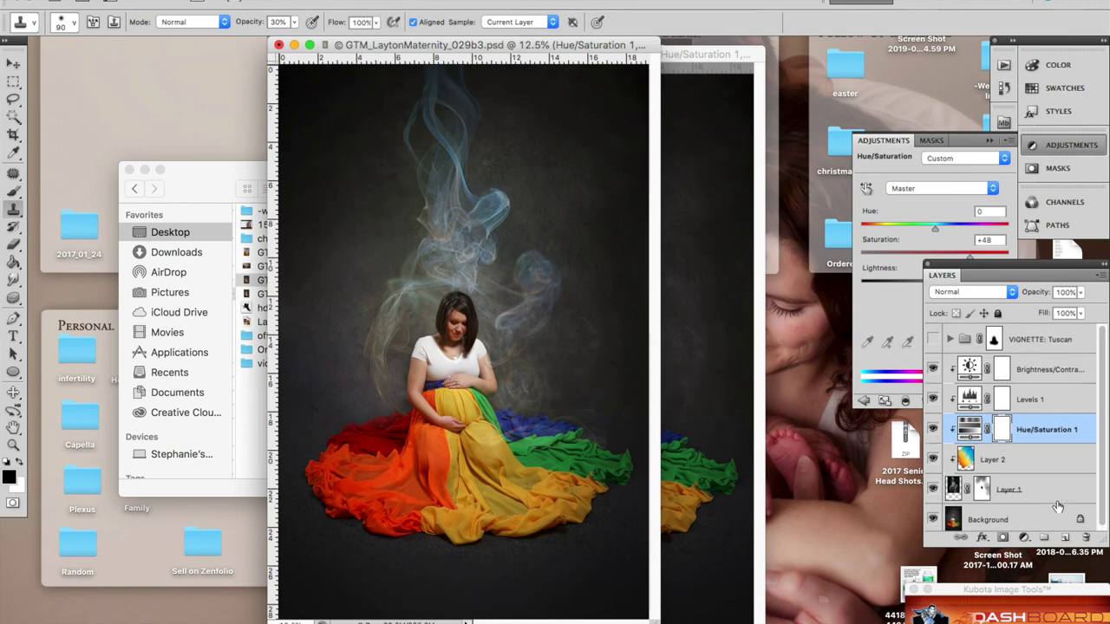
click(933, 339)
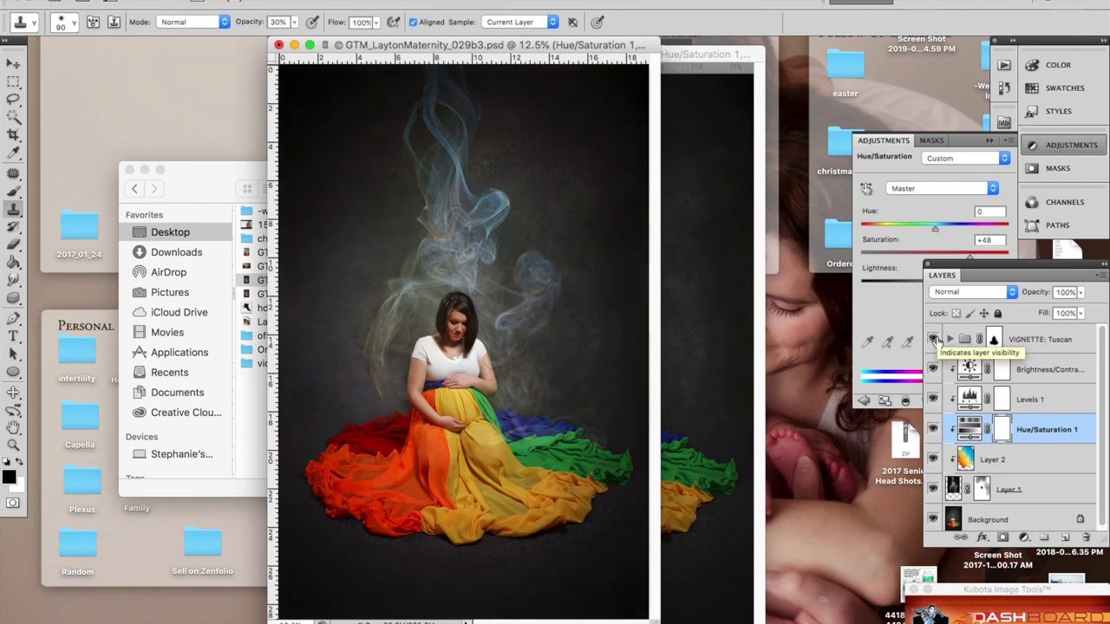
Step: Select the VIGNETTE: Tuscan group and preview its mask as a red overlay
click(1033, 341)
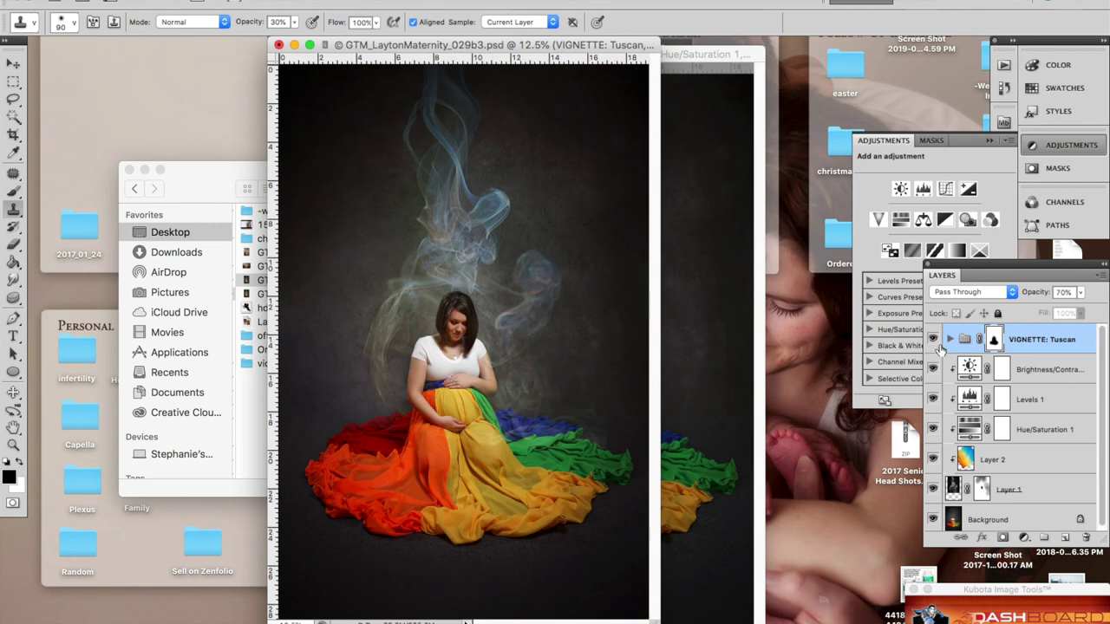
click(1034, 490)
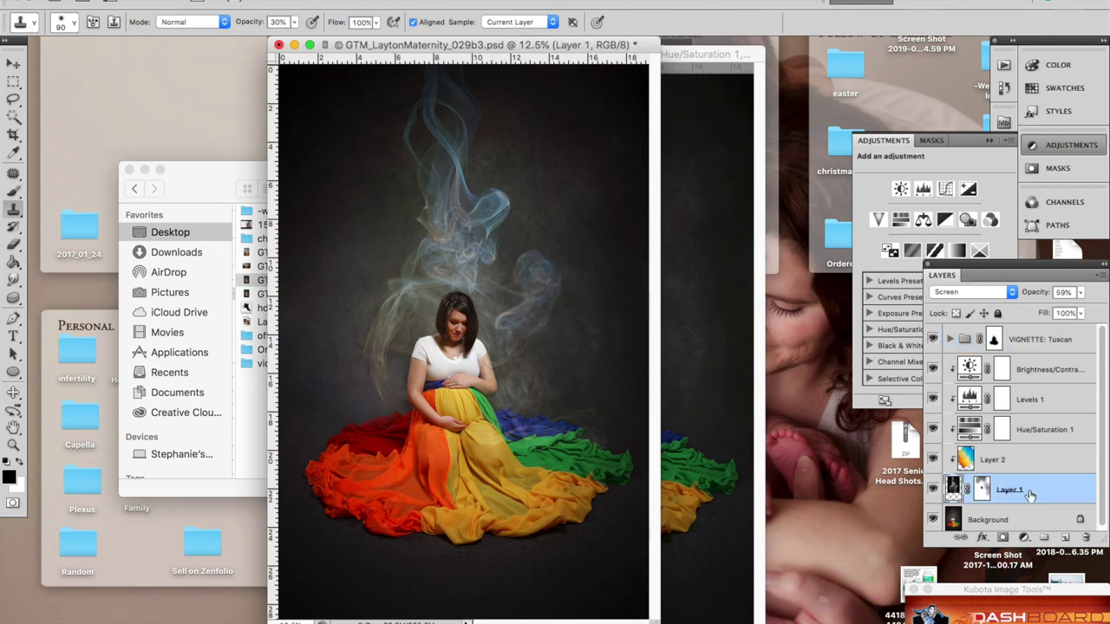
click(993, 339)
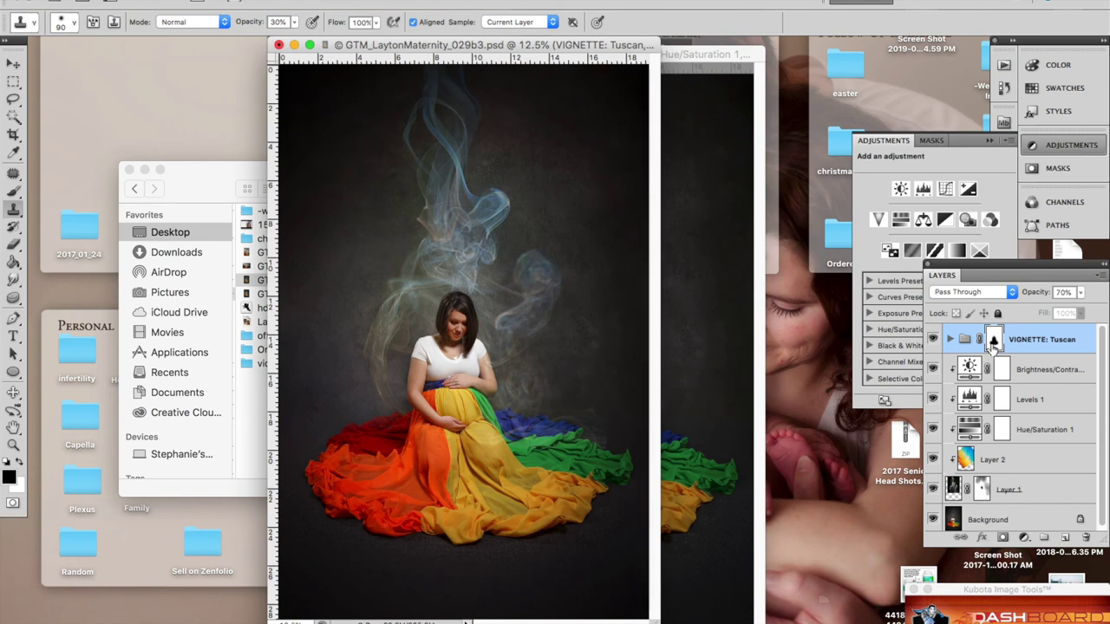
alt+shift+click(994, 341)
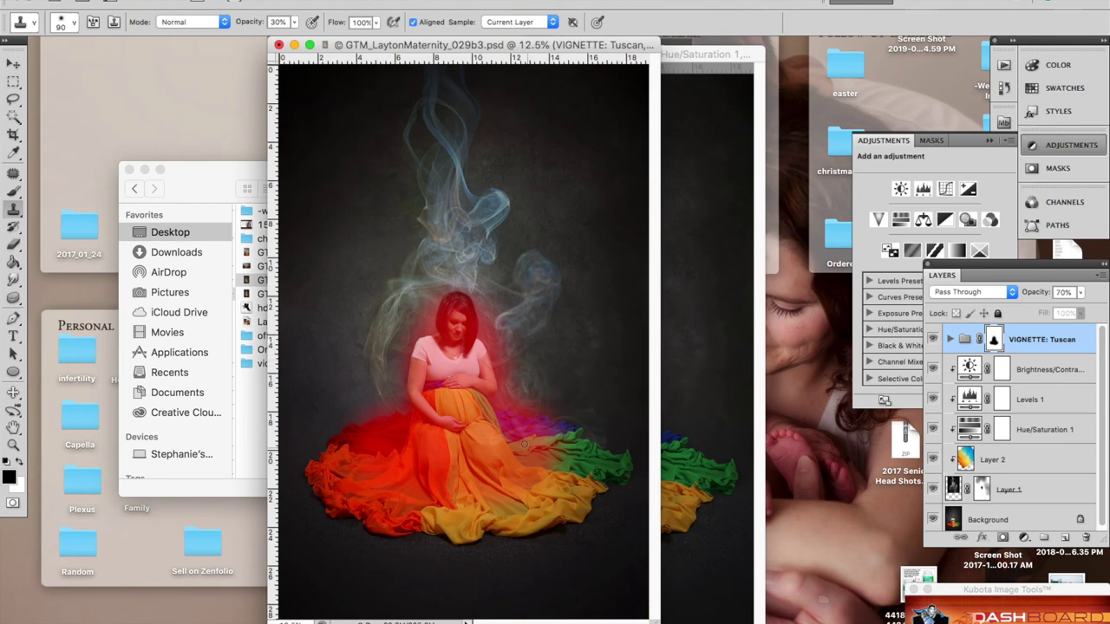
Step: Preview the smoke Layer 1 mask as a red overlay, then hide it
key(backslash)
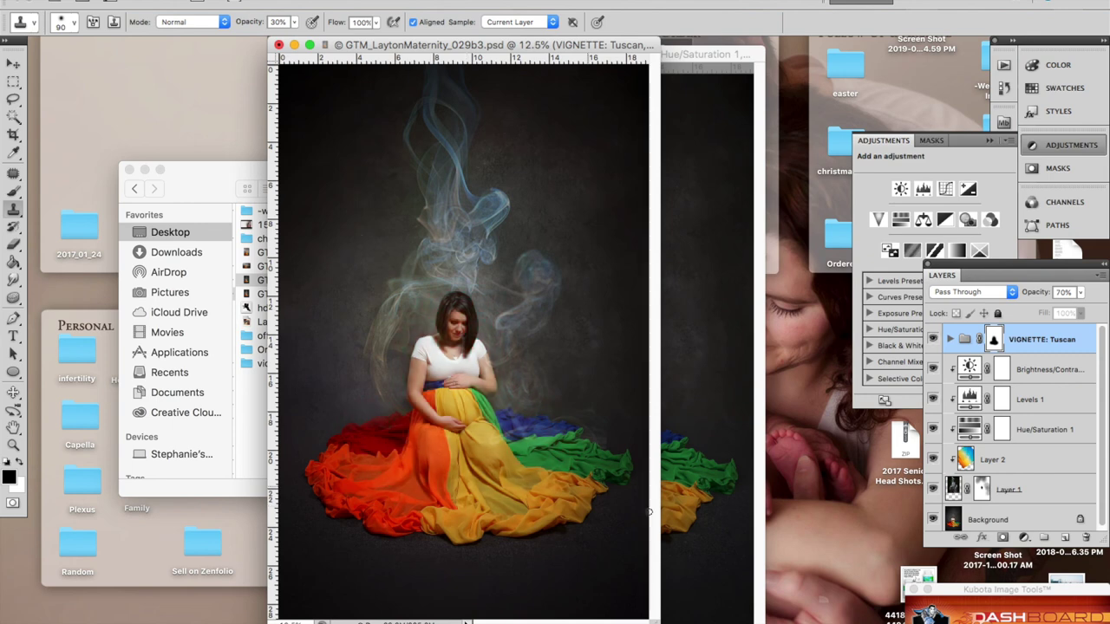
click(1008, 490)
key(backslash)
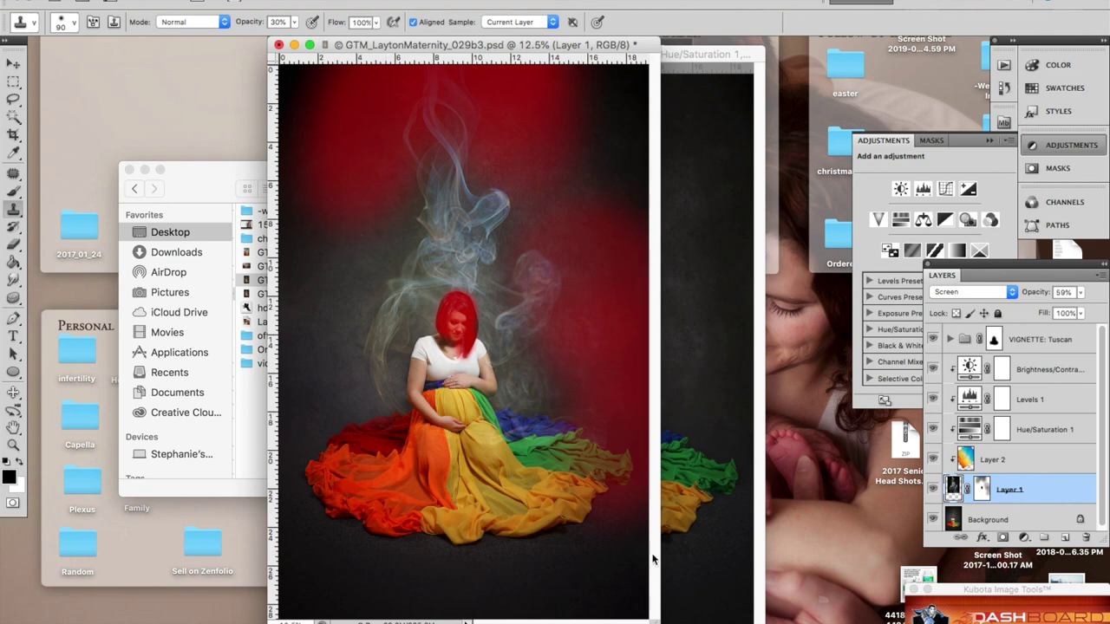
key(backslash)
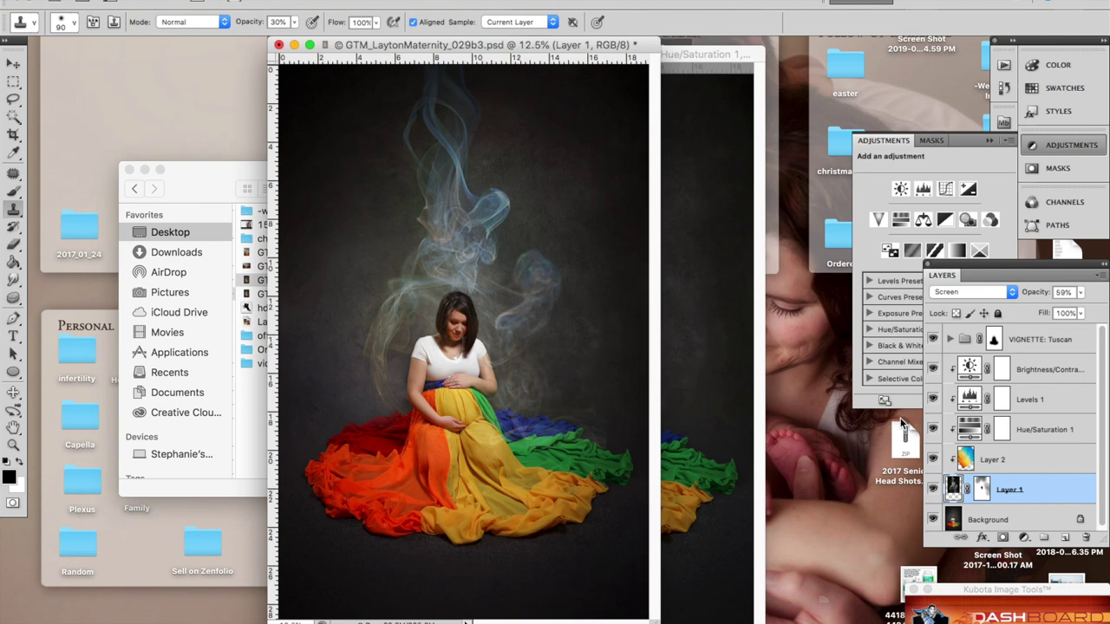